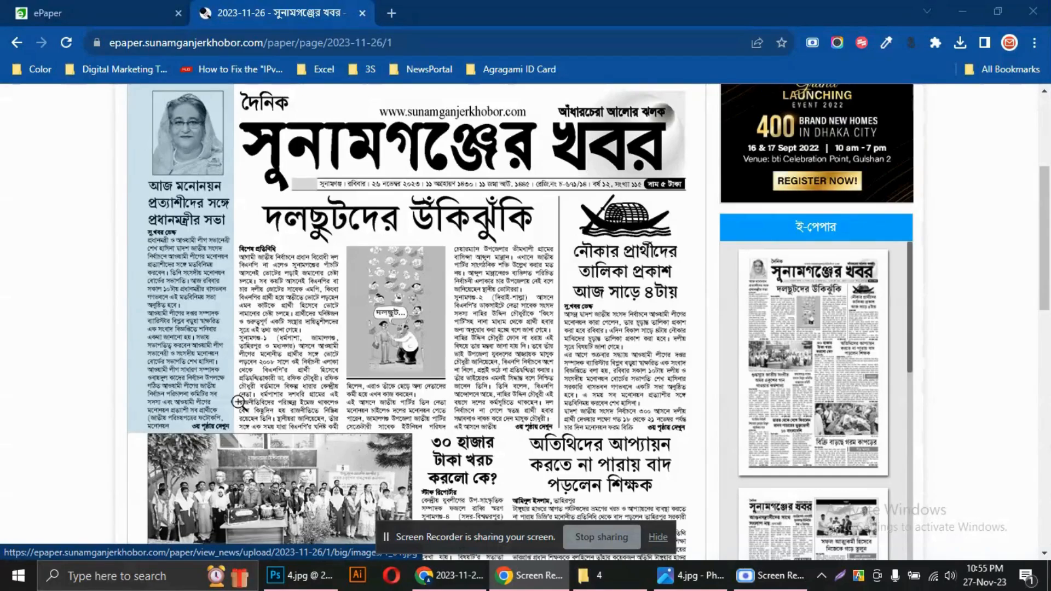
Open the first-column article on the newspaper's front page, check the continuation note at its end, and close it
{"action": "left_click", "coordinate": [184, 353]}
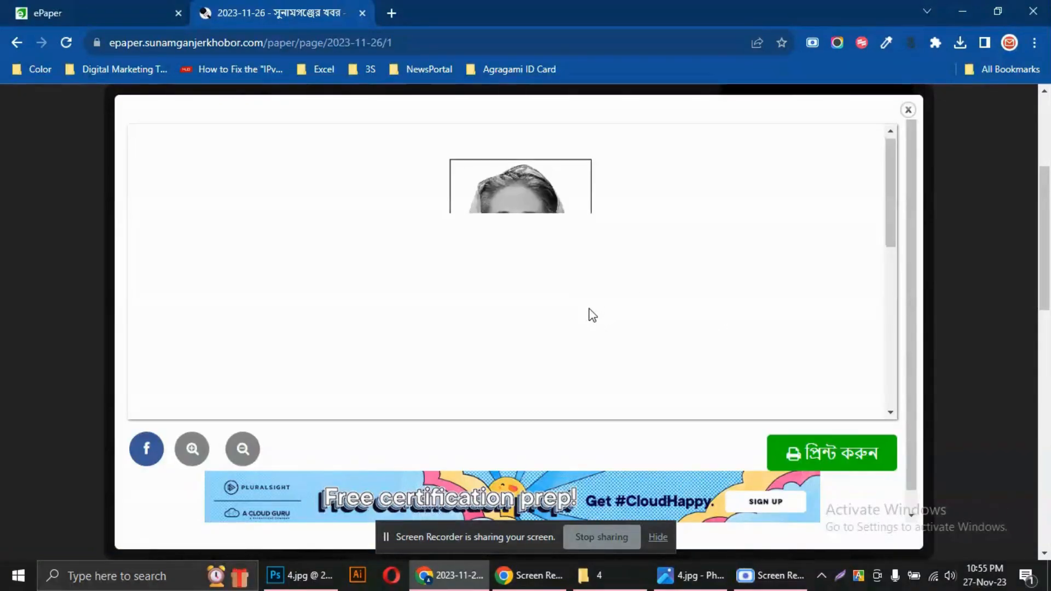
{"action": "scroll", "coordinate": [584, 308], "scroll_direction": "down", "scroll_amount": 5}
{"action": "scroll", "coordinate": [581, 305], "scroll_direction": "down", "scroll_amount": 2}
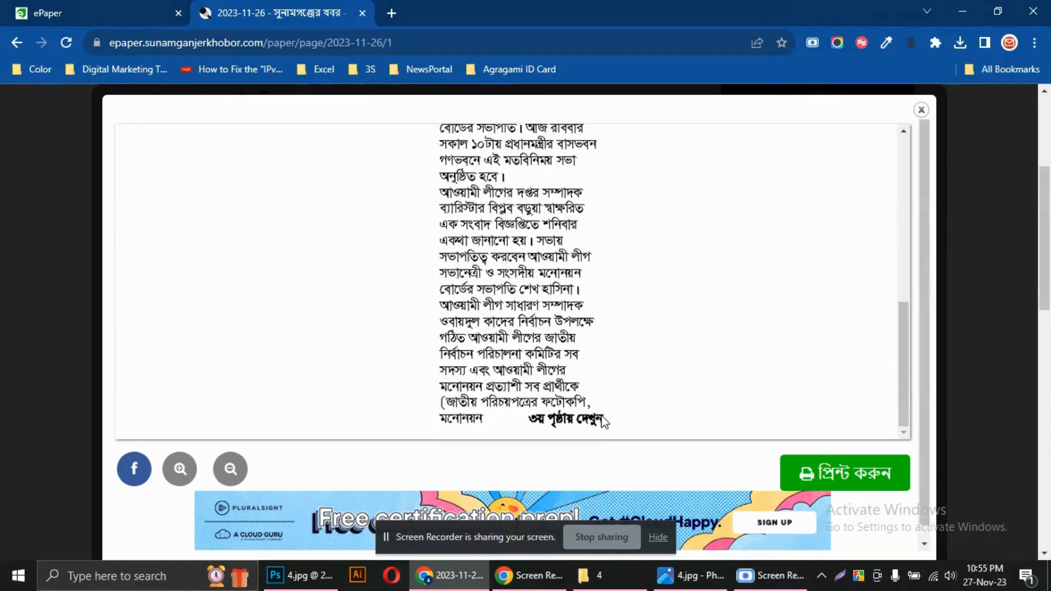
{"action": "scroll", "coordinate": [784, 430], "scroll_direction": "down", "scroll_amount": 1}
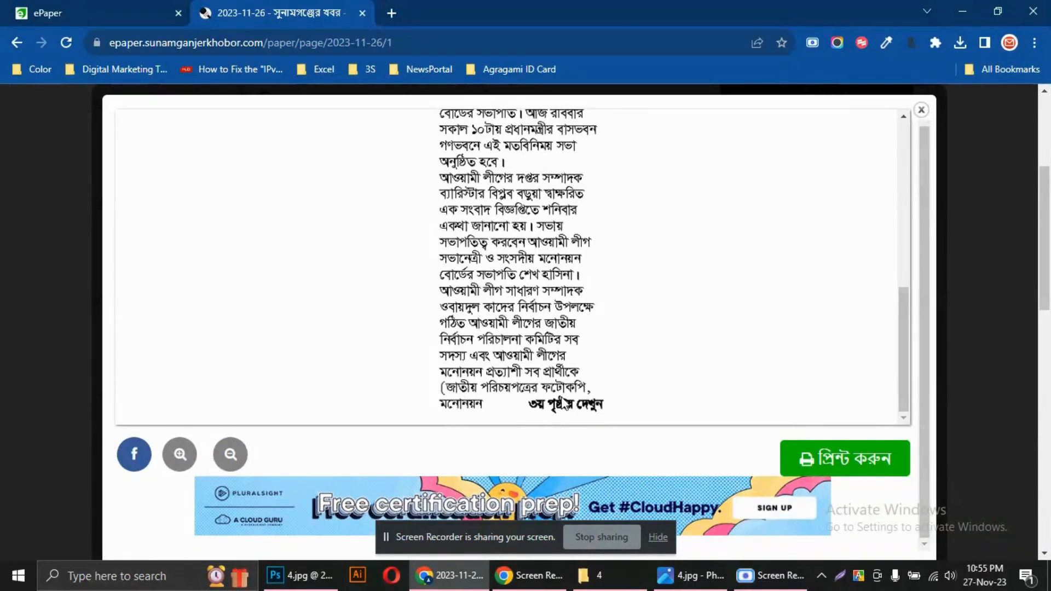
{"action": "left_click", "coordinate": [922, 113]}
Look through the third page (৩য় পাতা) for the article's continuation and return to the first page (প্রথম পাতা)
{"action": "scroll", "coordinate": [353, 262], "scroll_direction": "up", "scroll_amount": 4}
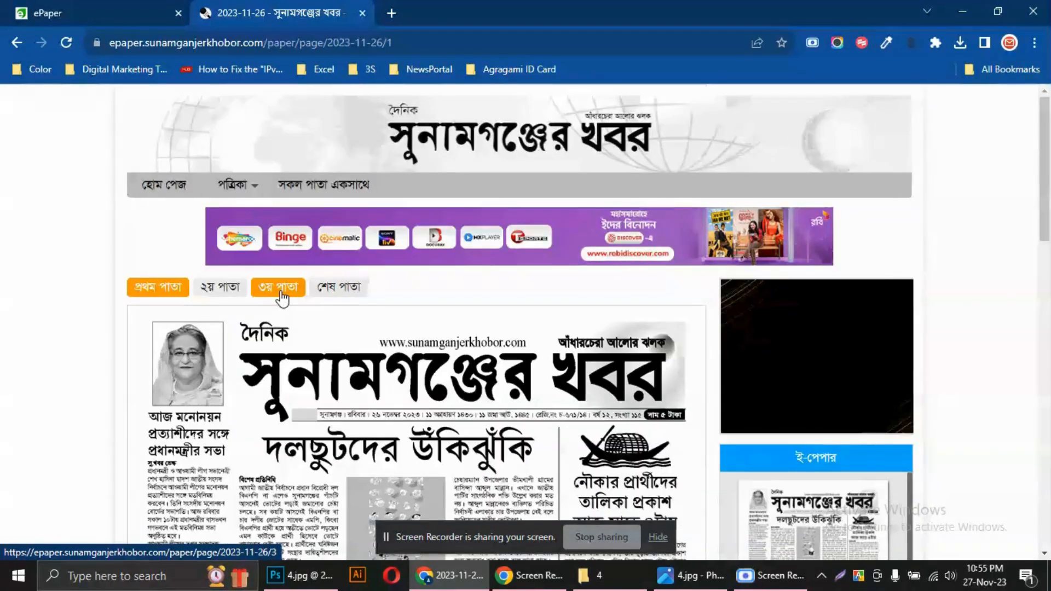
{"action": "left_click", "coordinate": [279, 288]}
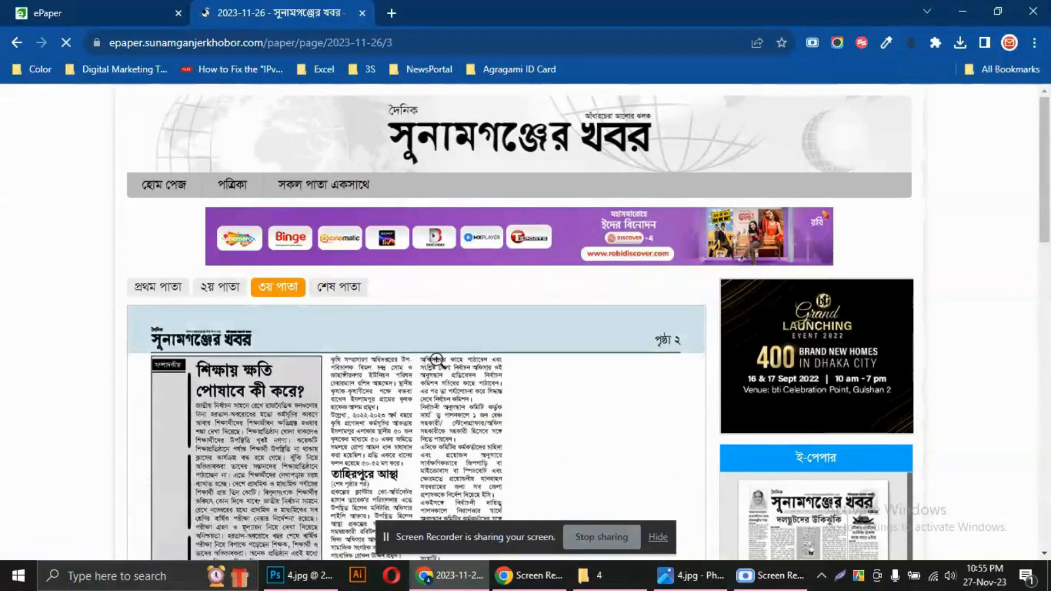
{"action": "scroll", "coordinate": [351, 323], "scroll_direction": "down", "scroll_amount": 6}
{"action": "scroll", "coordinate": [344, 331], "scroll_direction": "down", "scroll_amount": 5}
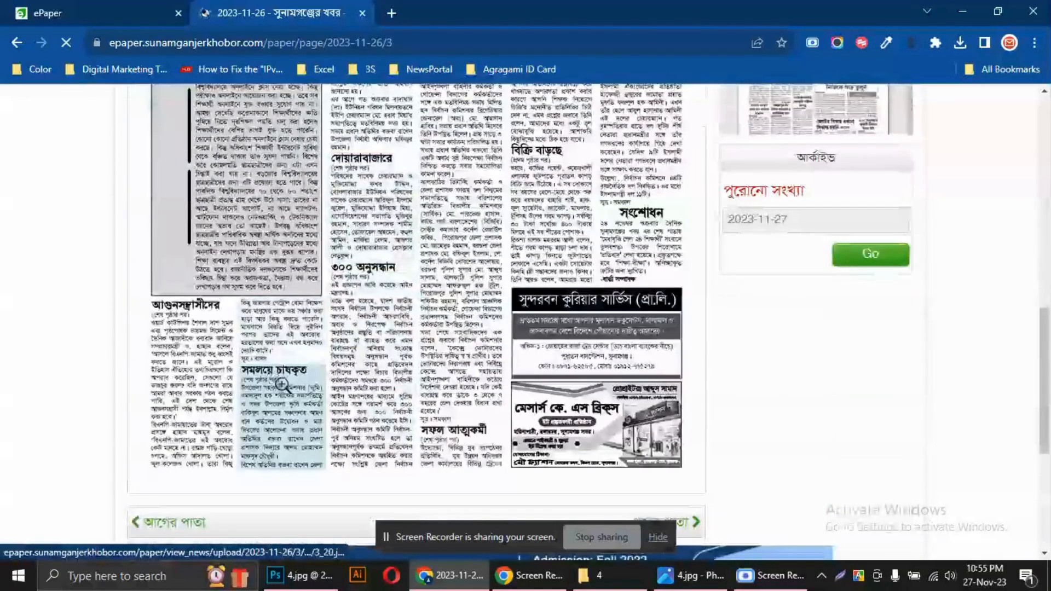
{"action": "scroll", "coordinate": [453, 405], "scroll_direction": "up", "scroll_amount": 2}
{"action": "scroll", "coordinate": [453, 406], "scroll_direction": "up", "scroll_amount": 8}
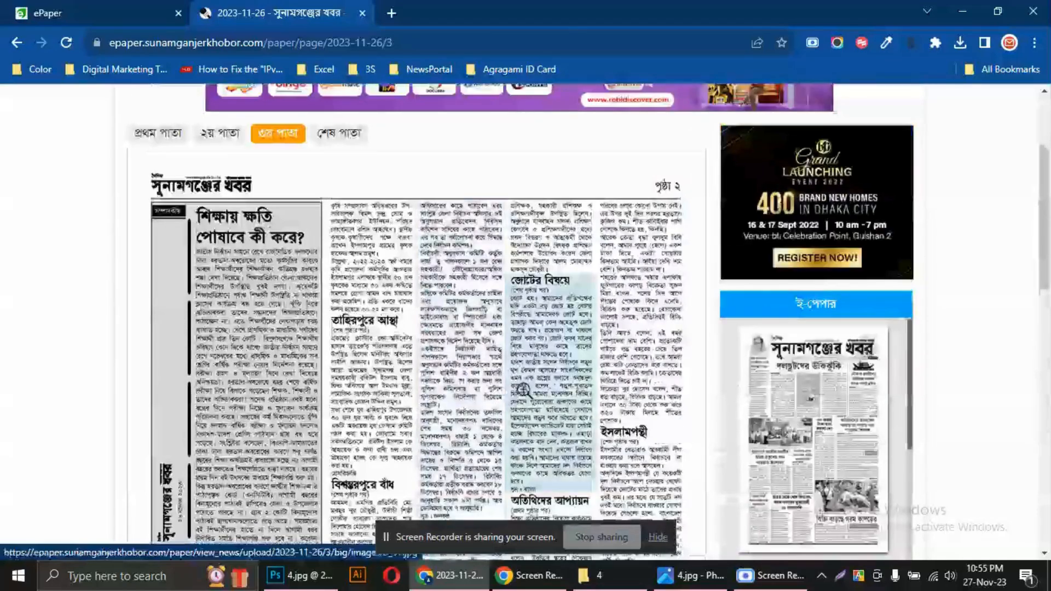
{"action": "scroll", "coordinate": [467, 406], "scroll_direction": "down", "scroll_amount": 7}
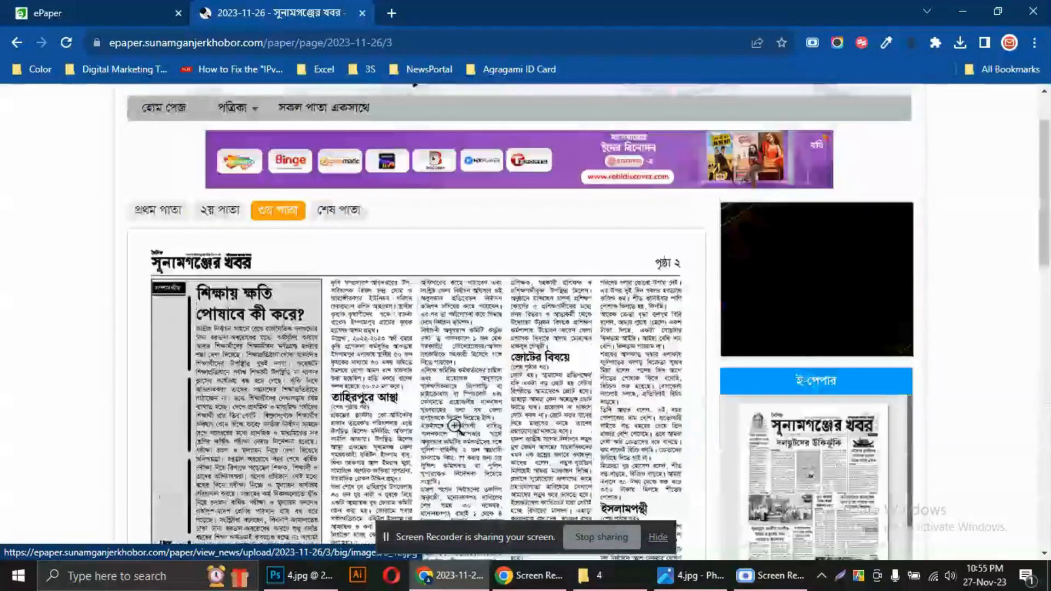
{"action": "left_click", "coordinate": [166, 219]}
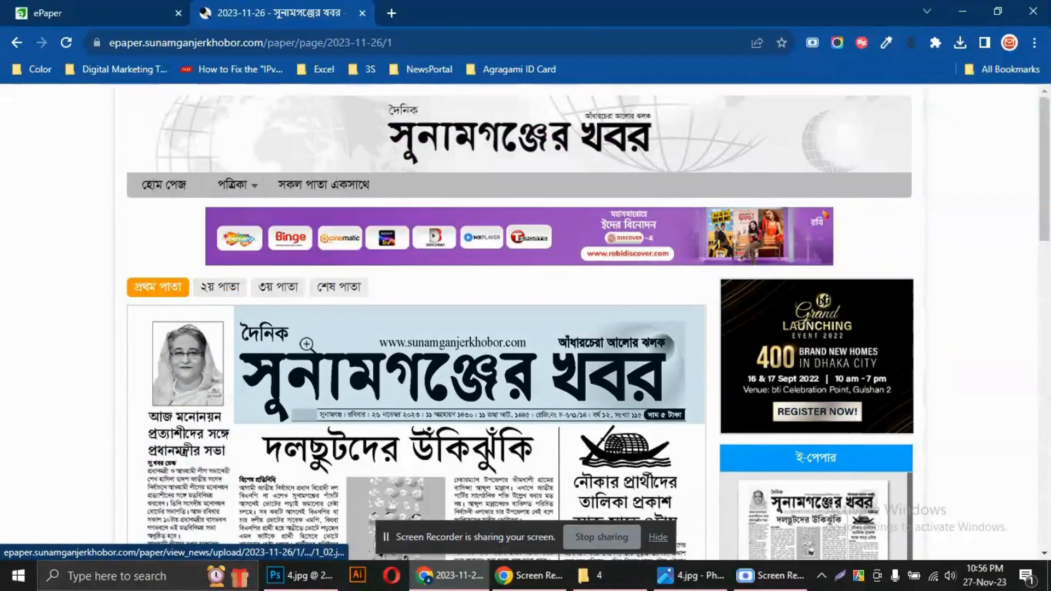
Switch to the ePaper admin panel and list the news for page type পত্রিকা (Paper), page প্রথম পাতা (Home Page) in News Jumping Setup
{"action": "left_click", "coordinate": [77, 1]}
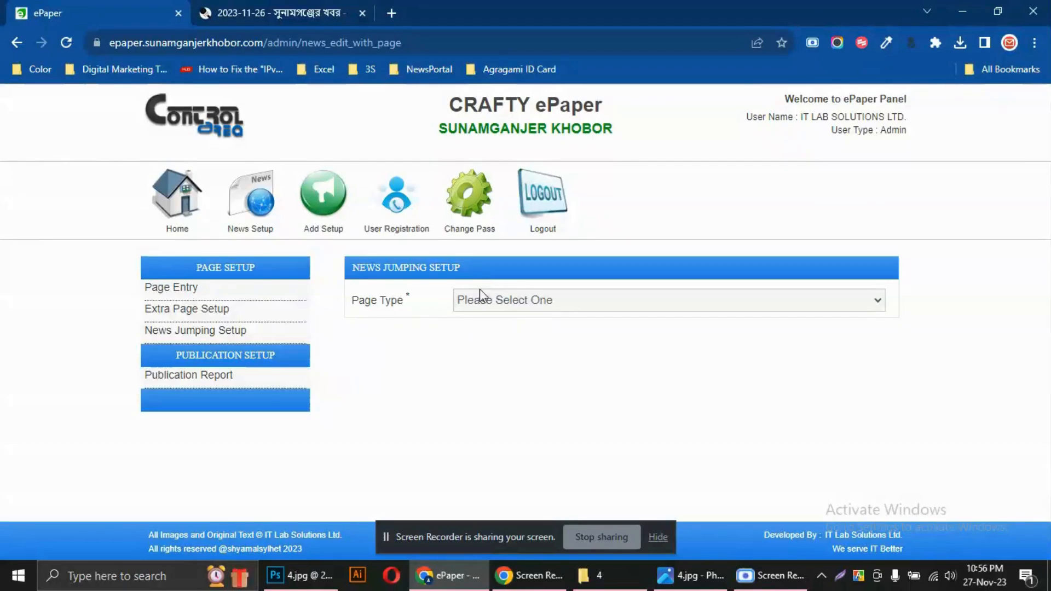
{"action": "left_click", "coordinate": [474, 301]}
{"action": "left_click", "coordinate": [495, 335]}
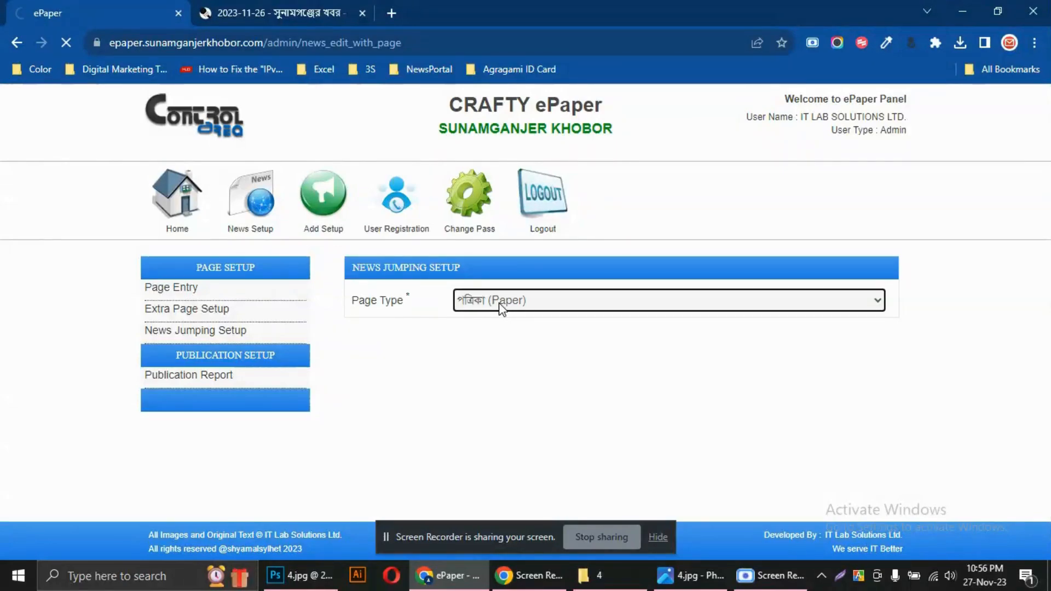
{"action": "left_click", "coordinate": [491, 331]}
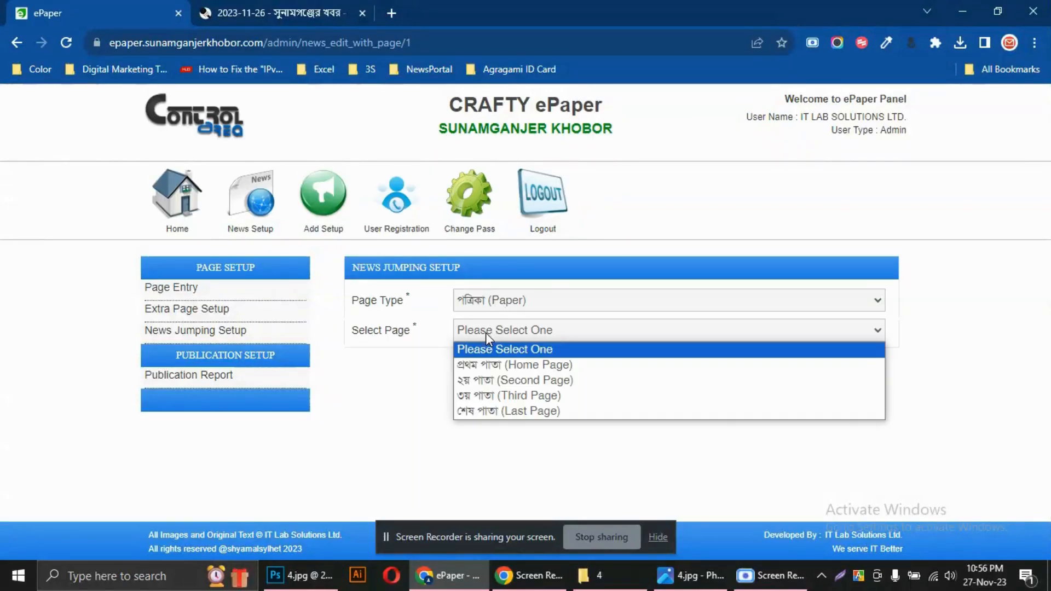
{"action": "left_click", "coordinate": [478, 365]}
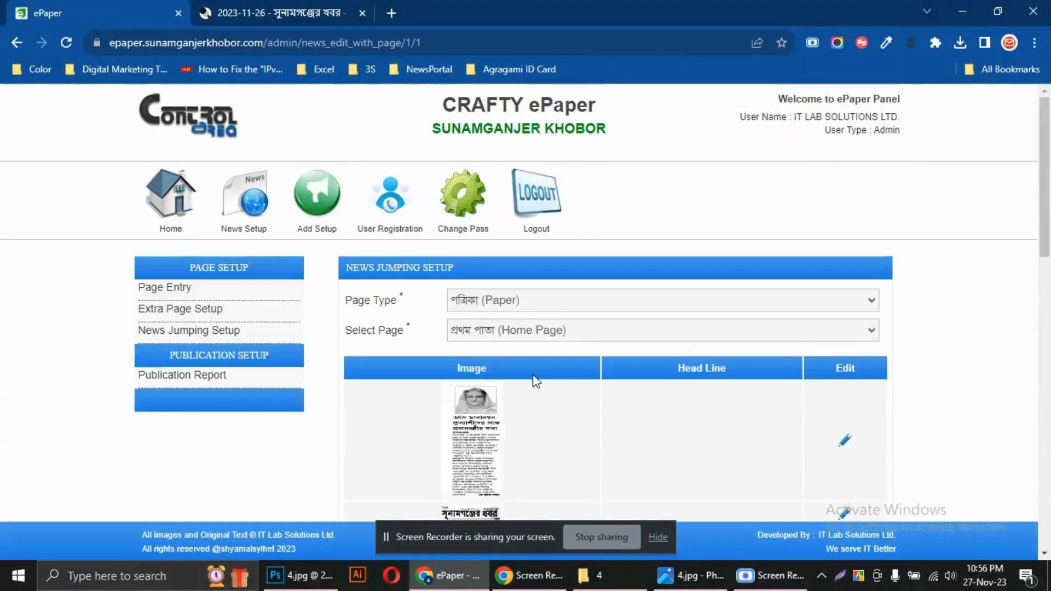
Enlarge the page, hide the screen-sharing notice, and open the first news item in the list for editing
{"action": "scroll", "coordinate": [535, 380], "scroll_direction": "down", "scroll_amount": 4}
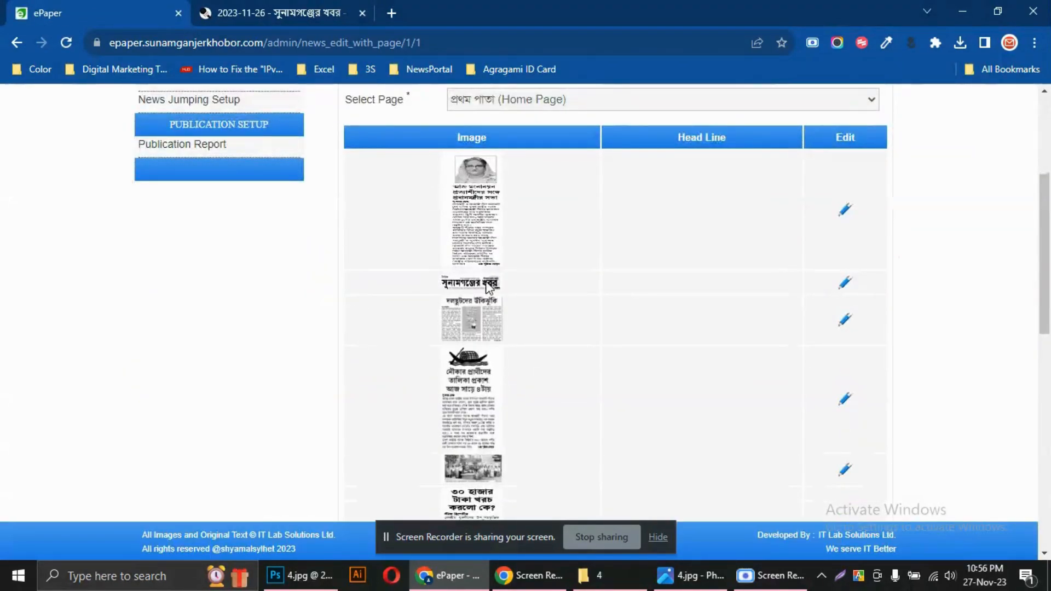
{"action": "scroll", "coordinate": [487, 284], "scroll_direction": "down", "scroll_amount": 3}
{"action": "scroll", "coordinate": [490, 263], "scroll_direction": "up", "scroll_amount": 3}
{"action": "key", "text": "ctrl+plus"}
{"action": "key", "text": "ctrl+plus"}
{"action": "key", "text": "ctrl+plus"}
{"action": "key", "text": "ctrl+plus"}
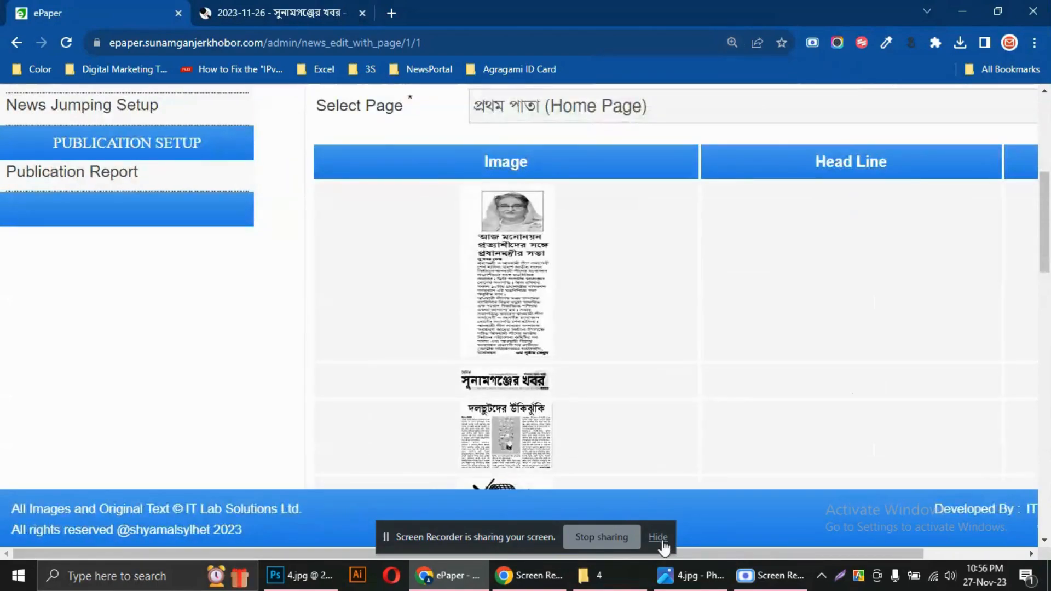
{"action": "left_click", "coordinate": [658, 537]}
{"action": "mouse_move", "coordinate": [472, 550]}
{"action": "left_mouse_down"}
{"action": "mouse_move", "coordinate": [438, 547]}
{"action": "mouse_move", "coordinate": [577, 550]}
{"action": "left_mouse_up"}
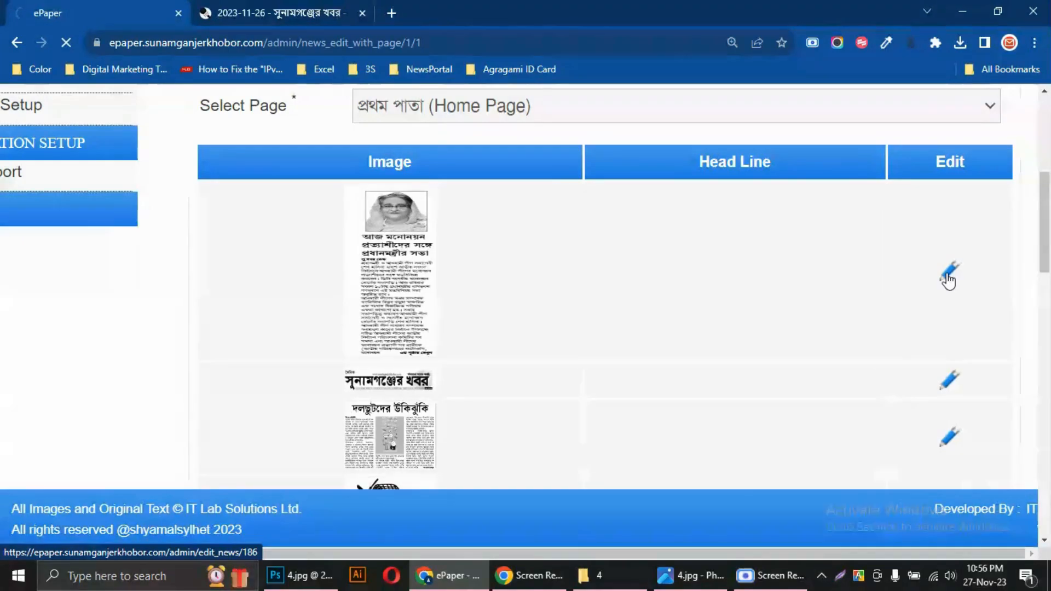
Set the news item's jump target to page type পত্রিকা (Paper) and page ৩য় পাতা (Third Page)
{"action": "scroll", "coordinate": [610, 326], "scroll_direction": "down", "scroll_amount": 3}
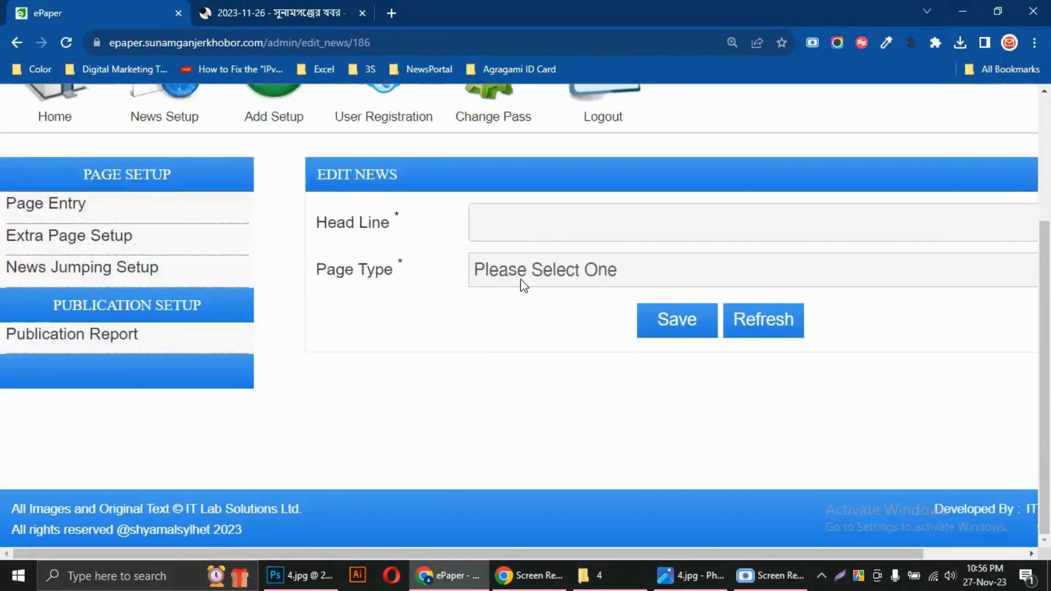
{"action": "left_click", "coordinate": [529, 276]}
{"action": "left_click", "coordinate": [506, 323]}
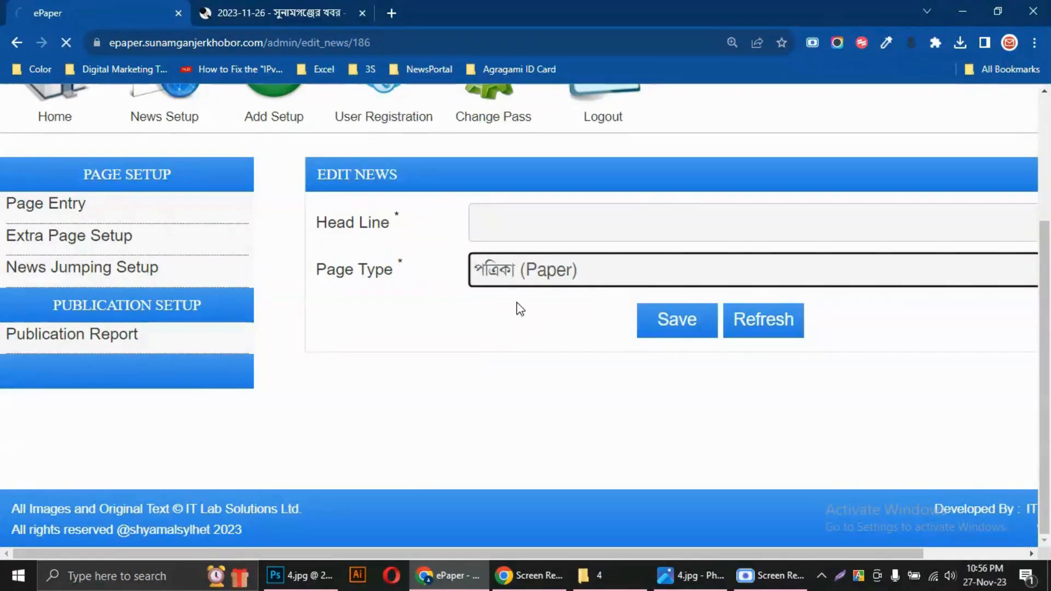
{"action": "scroll", "coordinate": [533, 339], "scroll_direction": "down", "scroll_amount": 3}
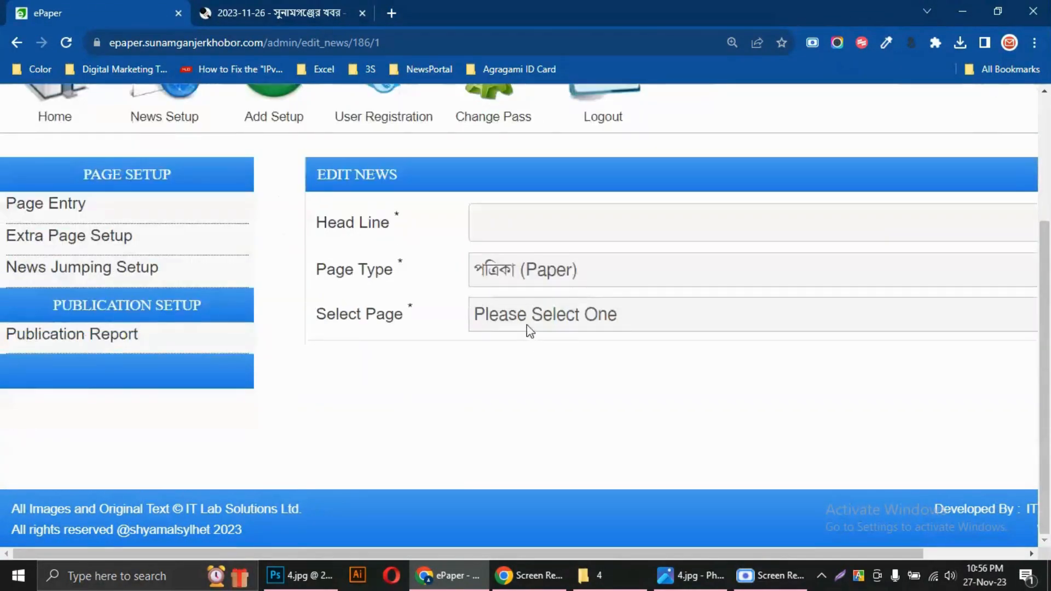
{"action": "left_click", "coordinate": [527, 324]}
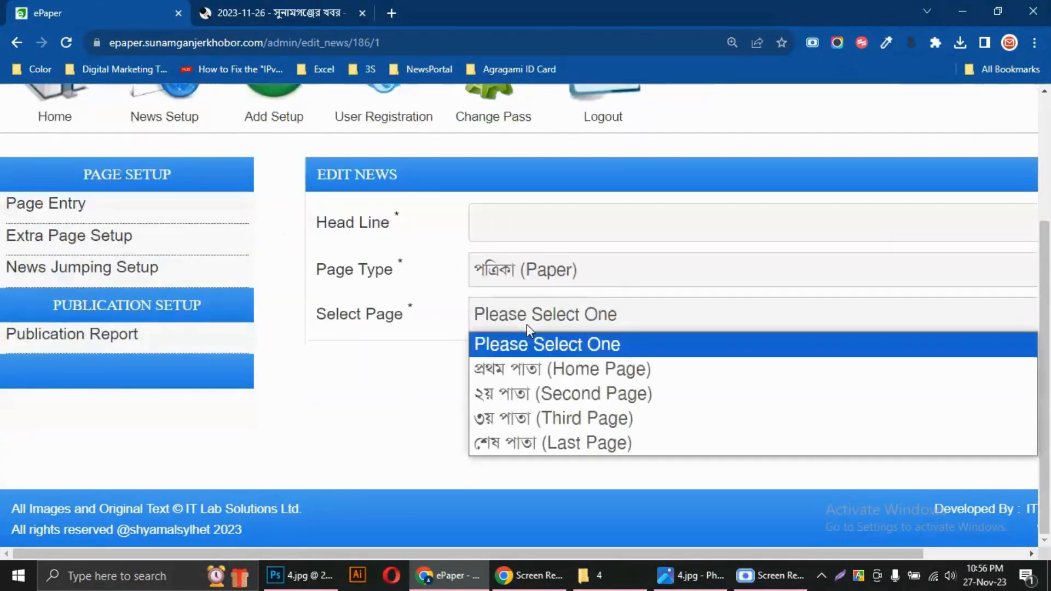
{"action": "left_click", "coordinate": [511, 416]}
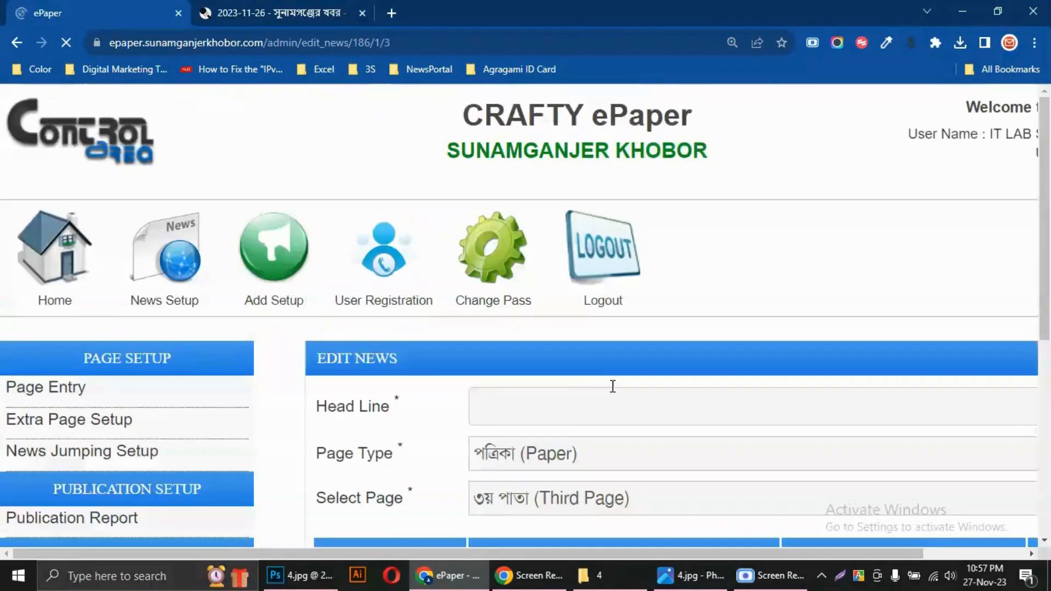
Enter "আজ মননোয়ন" as the news item's headline
{"action": "scroll", "coordinate": [612, 386], "scroll_direction": "down", "scroll_amount": 5}
{"action": "scroll", "coordinate": [690, 402], "scroll_direction": "up", "scroll_amount": 5}
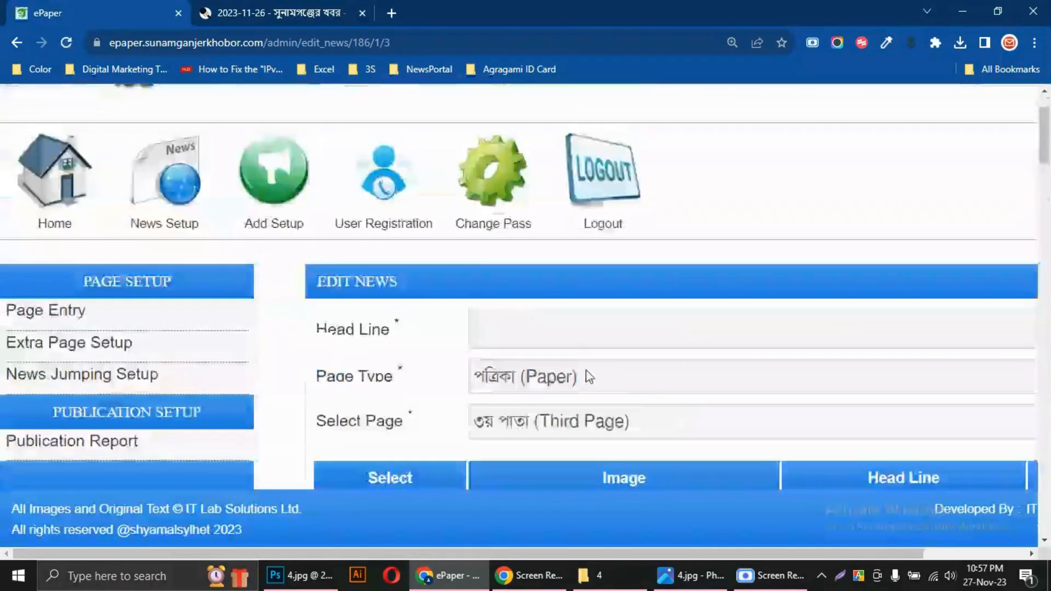
{"action": "left_click", "coordinate": [503, 334]}
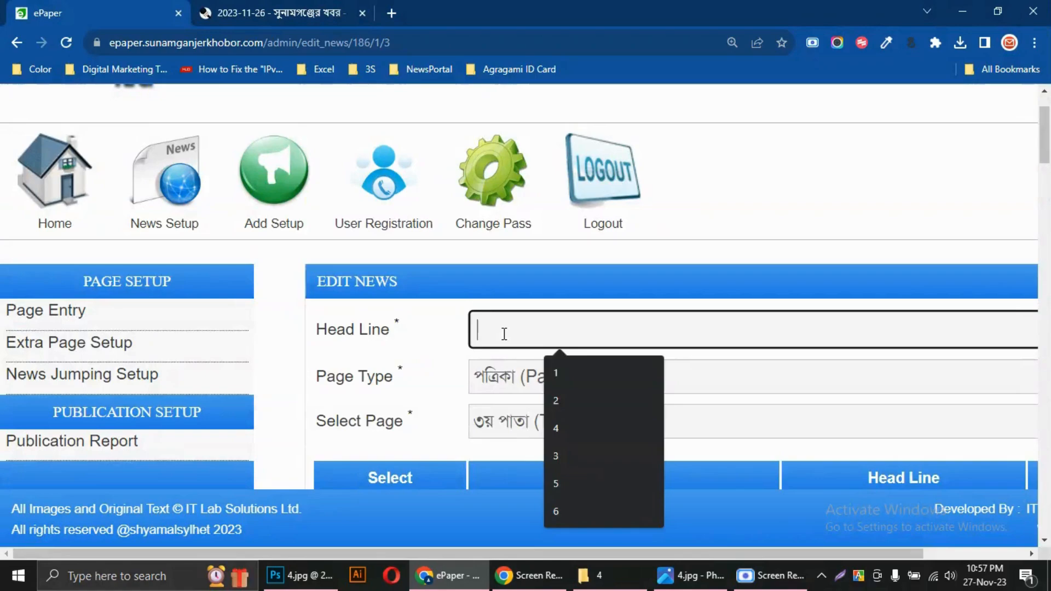
{"action": "type", "text": "A"}
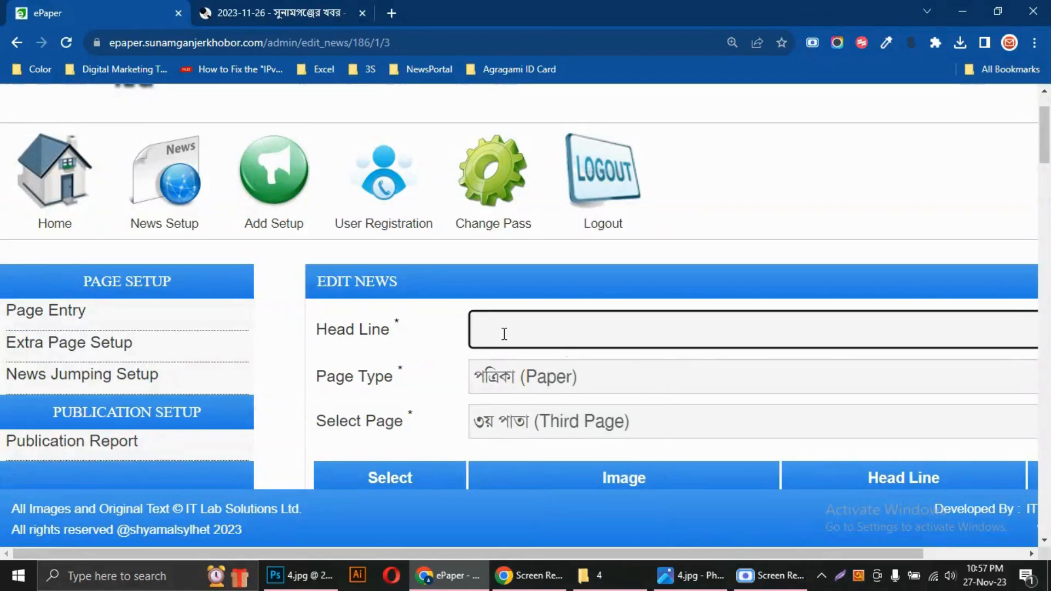
{"action": "type", "text": "আজ ম"}
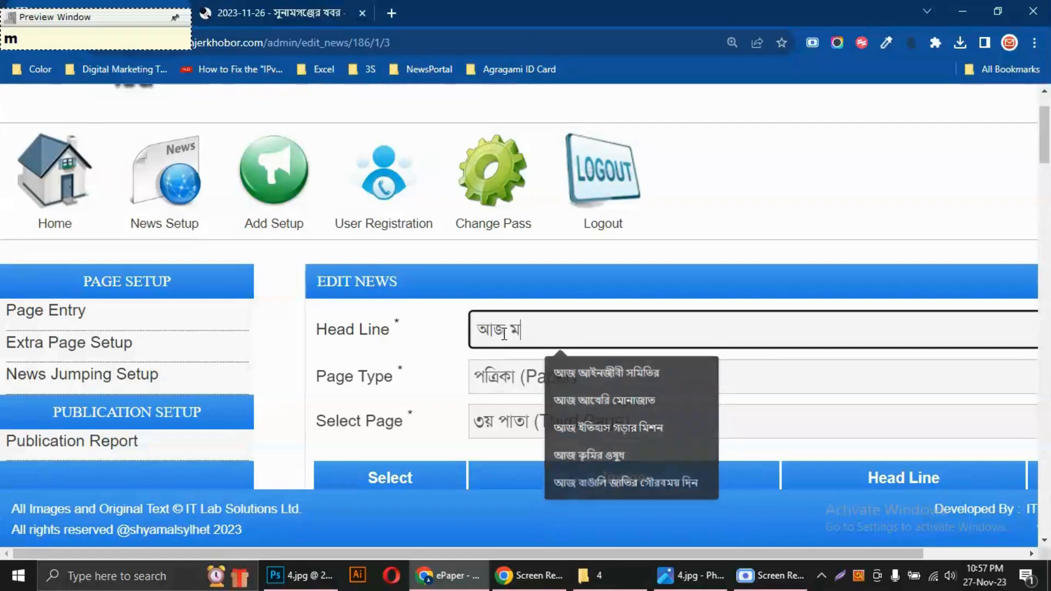
{"action": "type", "text": "নন"}
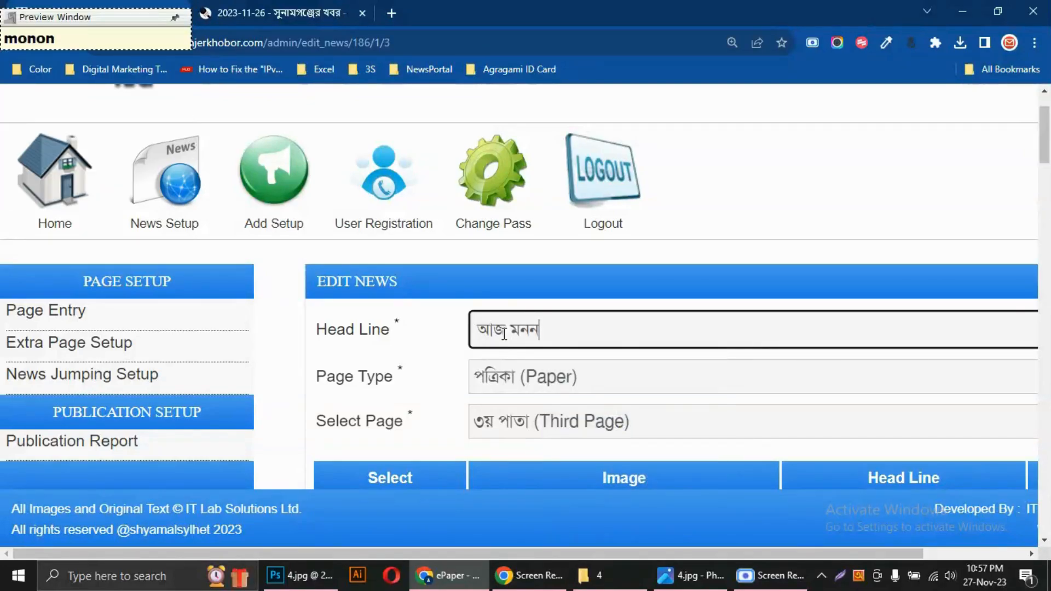
{"action": "type", "text": "োয়ন"}
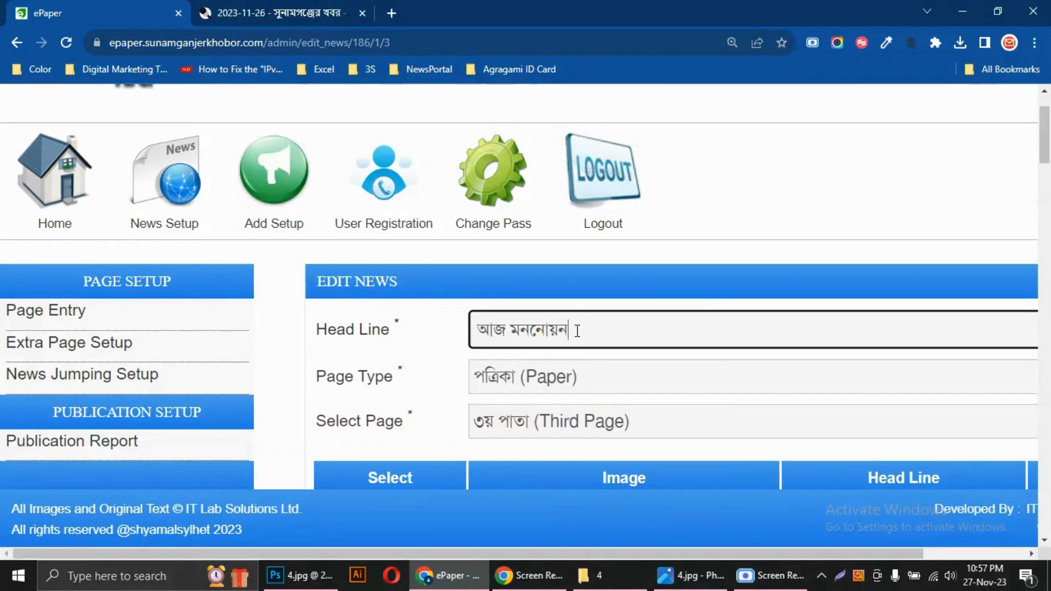
Look through the third page's article images for the continuation of the front-page story আজ মনোনয়ন
{"action": "scroll", "coordinate": [630, 329], "scroll_direction": "down", "scroll_amount": 9}
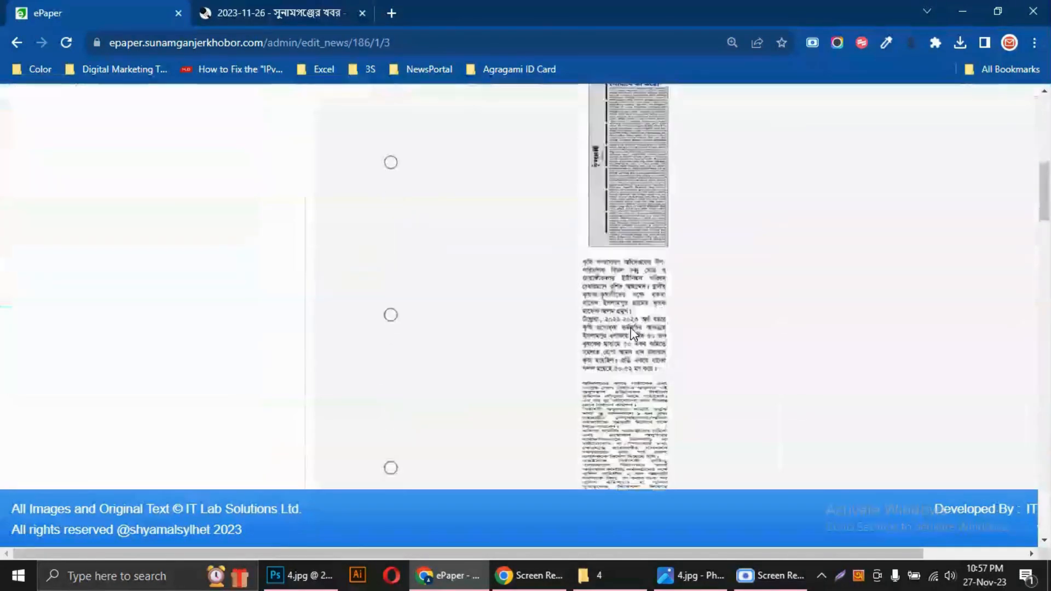
{"action": "scroll", "coordinate": [631, 332], "scroll_direction": "down", "scroll_amount": 5}
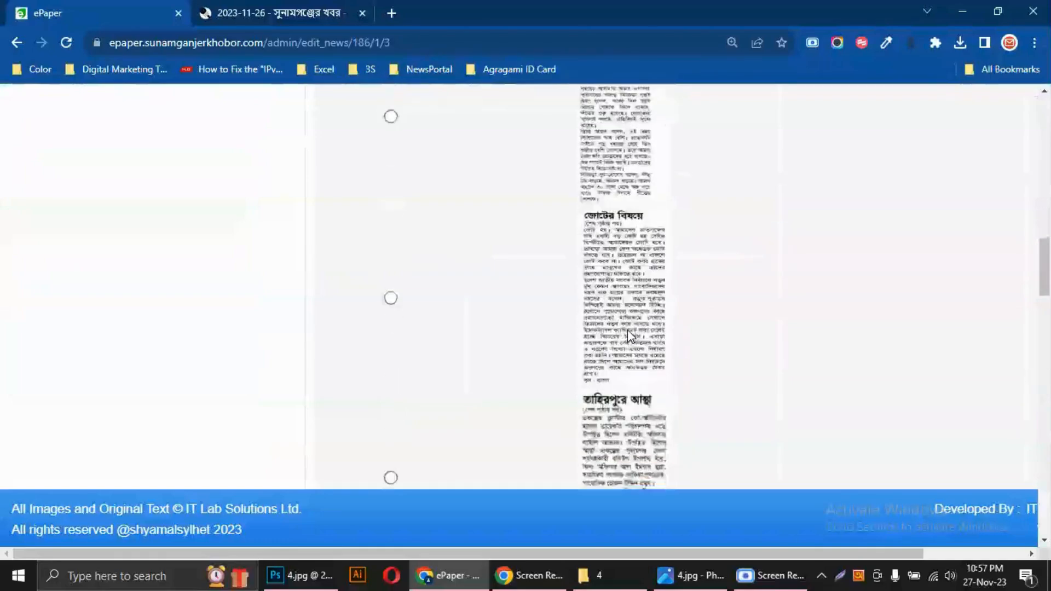
{"action": "scroll", "coordinate": [628, 331], "scroll_direction": "down", "scroll_amount": 5}
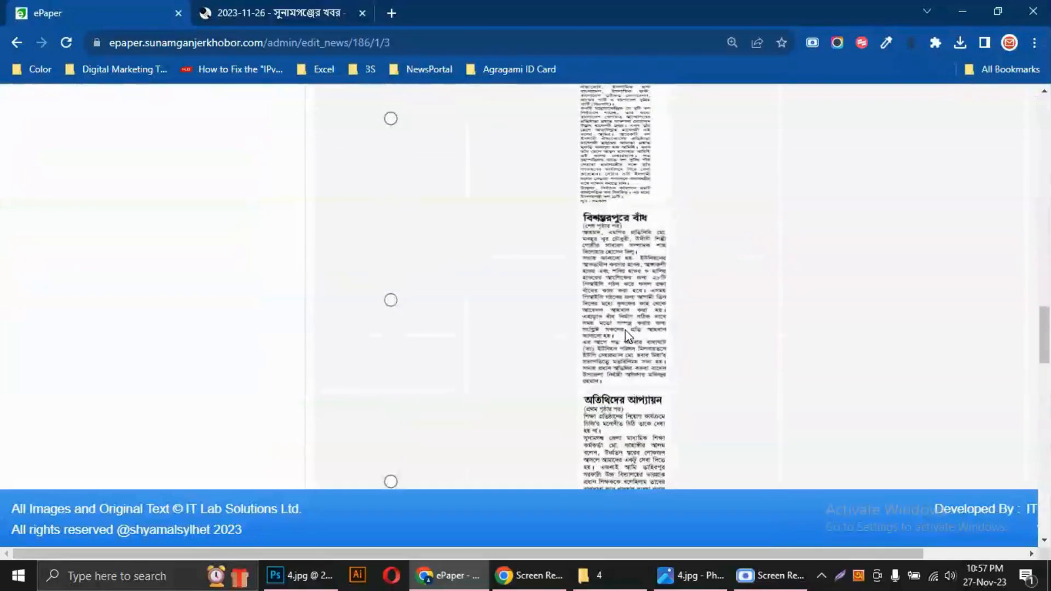
{"action": "scroll", "coordinate": [628, 335], "scroll_direction": "down", "scroll_amount": 5}
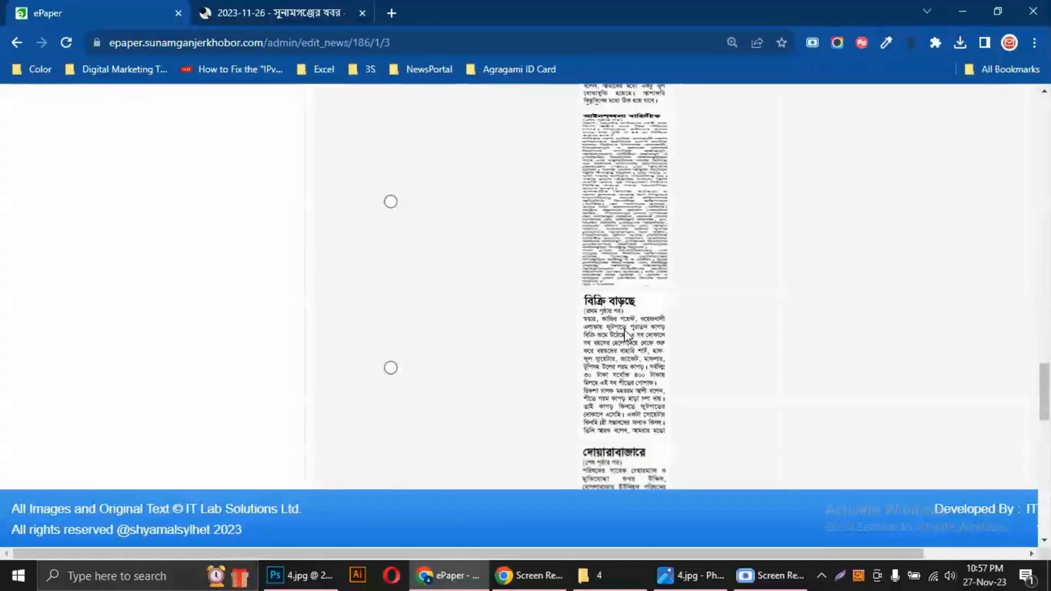
{"action": "scroll", "coordinate": [626, 334], "scroll_direction": "down", "scroll_amount": 5}
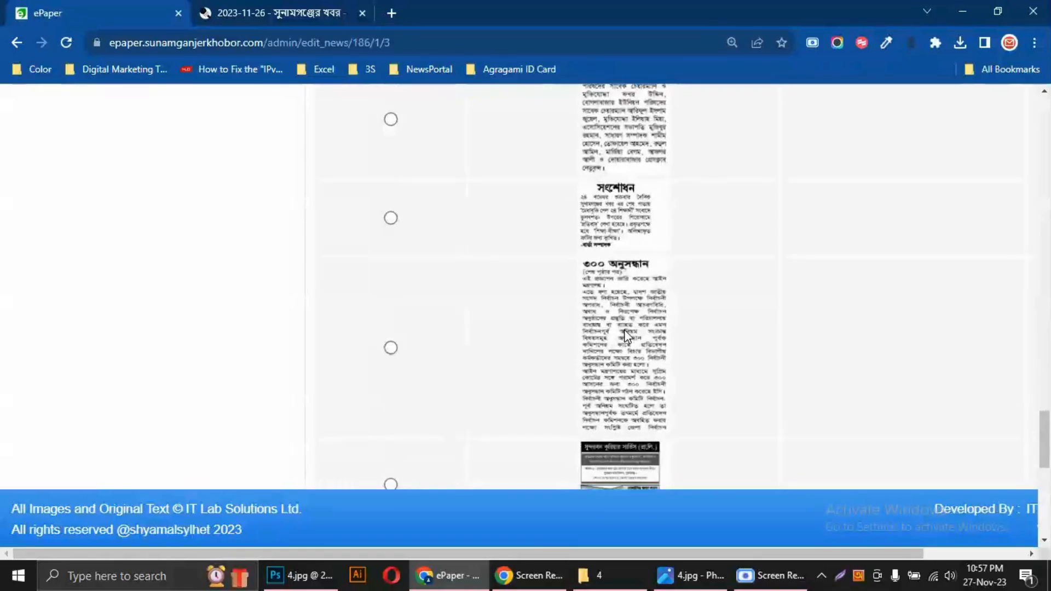
{"action": "scroll", "coordinate": [624, 331], "scroll_direction": "down", "scroll_amount": 5}
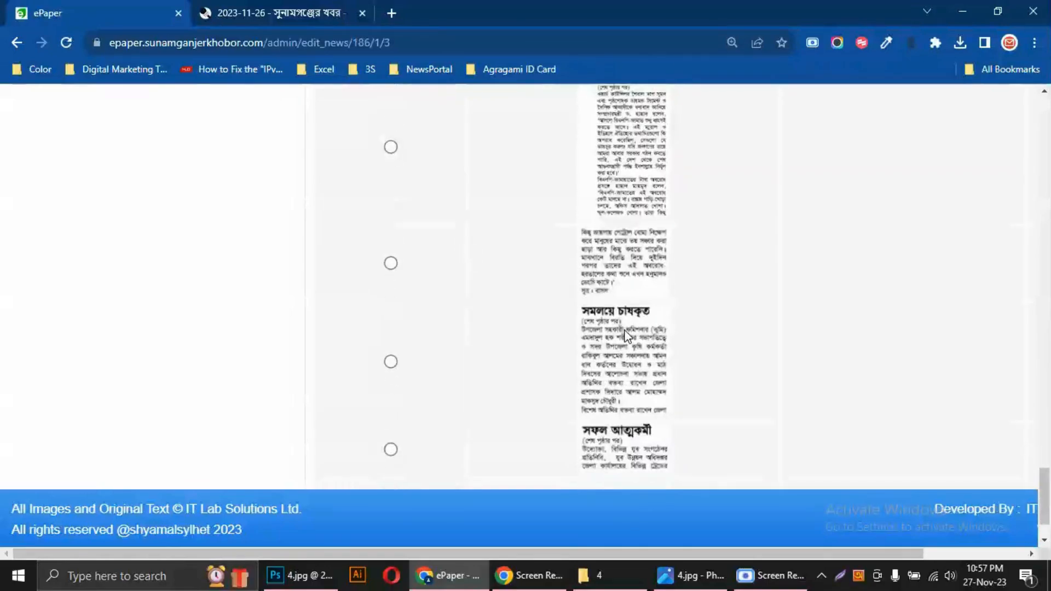
{"action": "scroll", "coordinate": [626, 335], "scroll_direction": "down", "scroll_amount": 2}
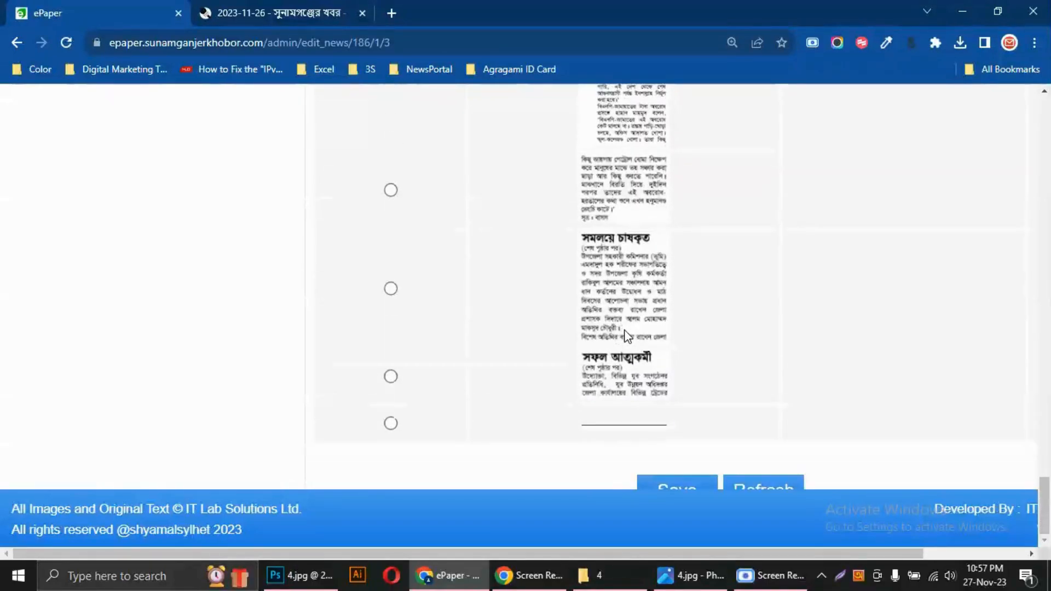
{"action": "scroll", "coordinate": [626, 335], "scroll_direction": "up", "scroll_amount": 2}
{"action": "scroll", "coordinate": [625, 334], "scroll_direction": "up", "scroll_amount": 5}
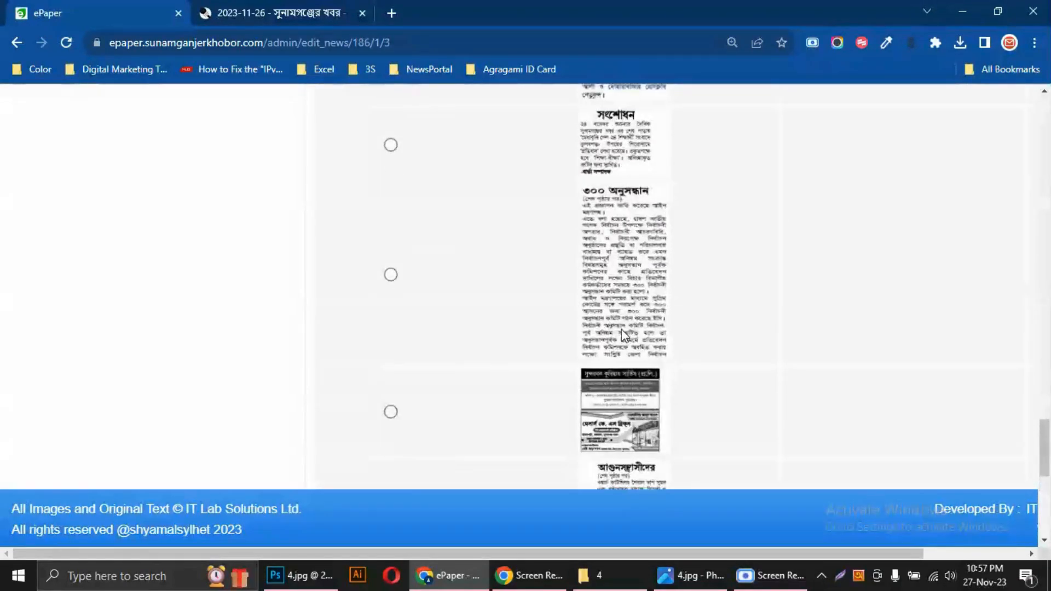
{"action": "scroll", "coordinate": [623, 336], "scroll_direction": "up", "scroll_amount": 6}
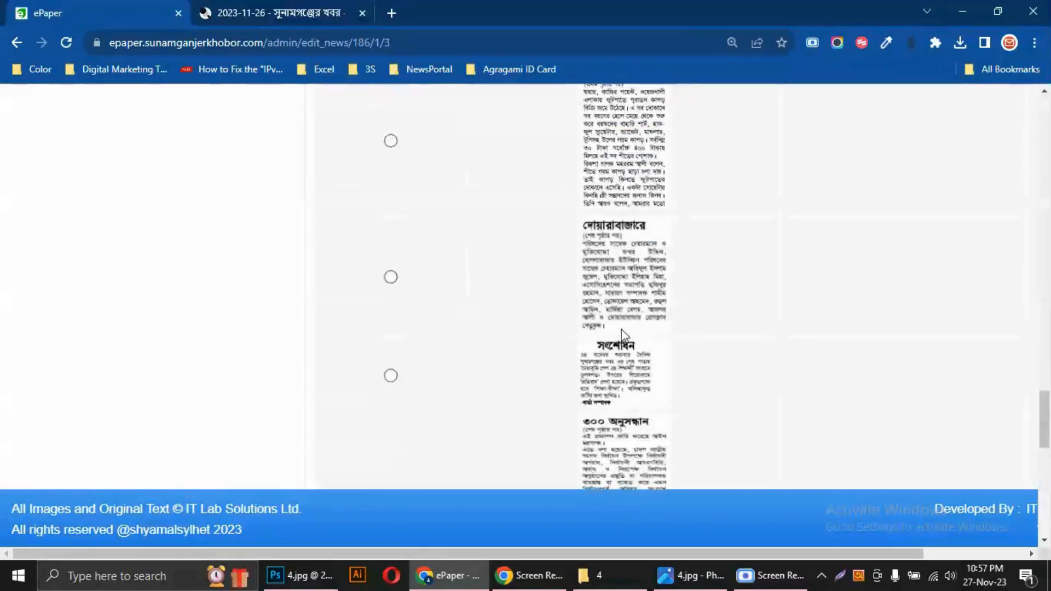
{"action": "scroll", "coordinate": [623, 335], "scroll_direction": "up", "scroll_amount": 7}
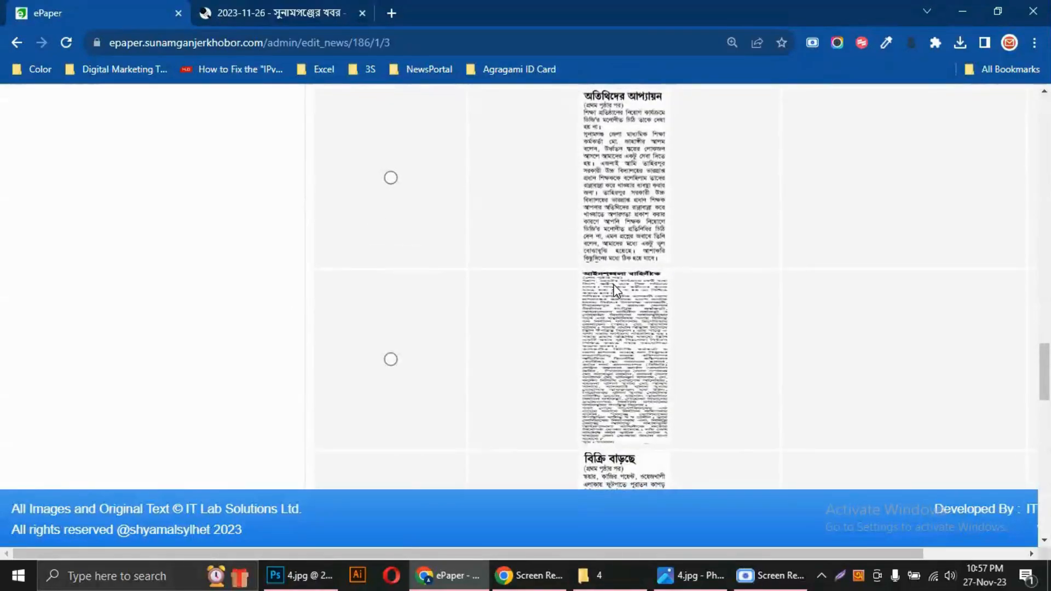
{"action": "scroll", "coordinate": [615, 290], "scroll_direction": "up", "scroll_amount": 2}
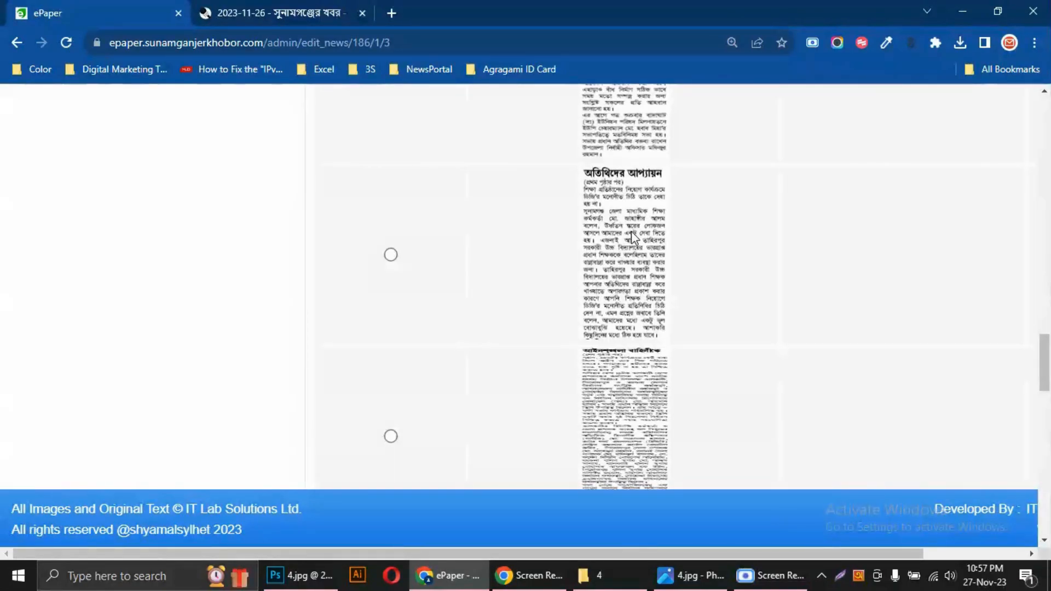
{"action": "scroll", "coordinate": [632, 233], "scroll_direction": "up", "scroll_amount": 4}
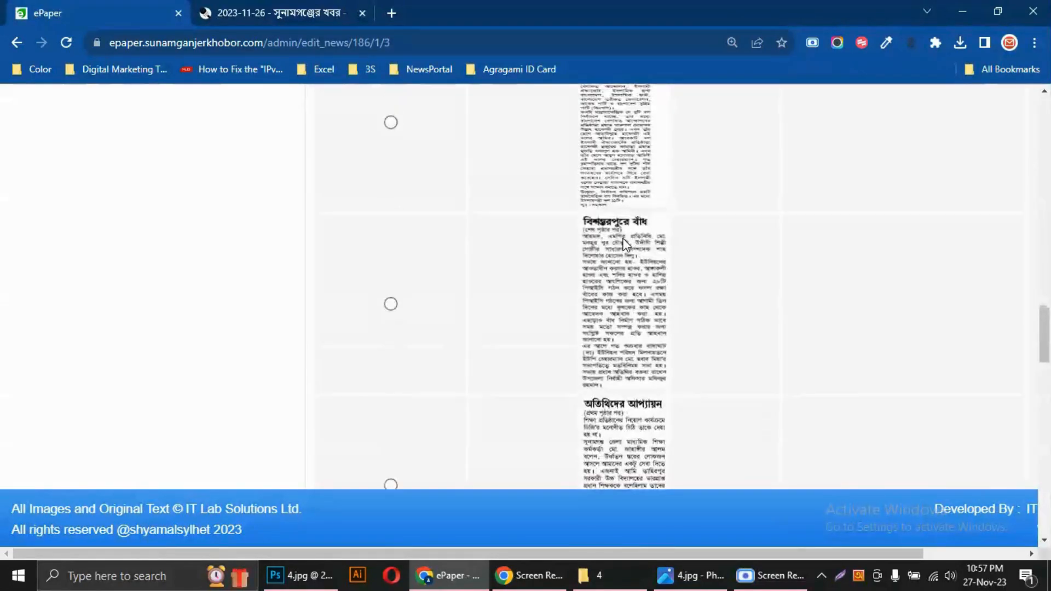
{"action": "scroll", "coordinate": [624, 244], "scroll_direction": "up", "scroll_amount": 4}
{"action": "scroll", "coordinate": [612, 274], "scroll_direction": "up", "scroll_amount": 1}
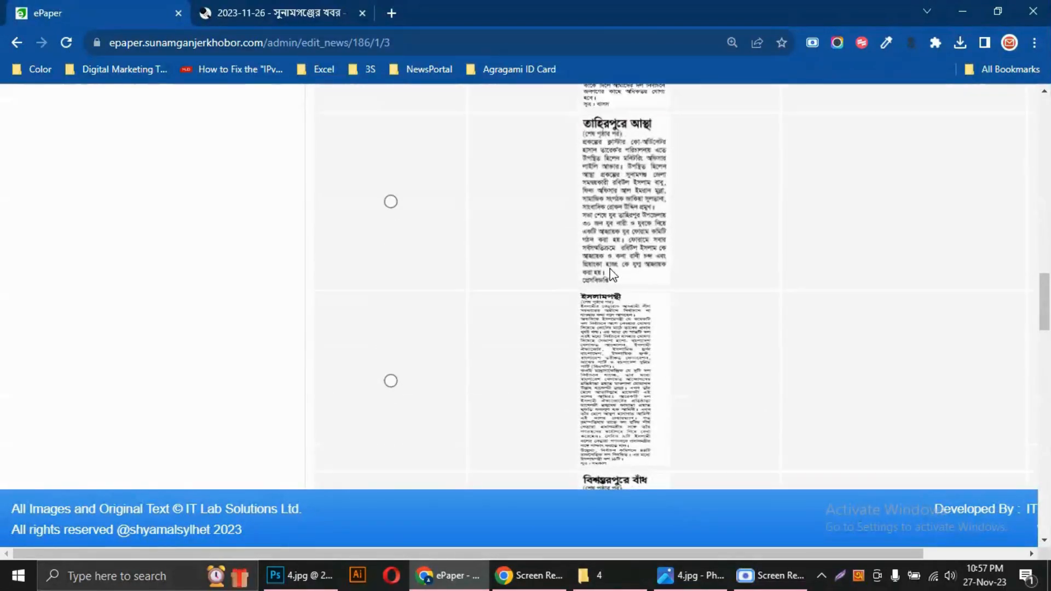
{"action": "scroll", "coordinate": [612, 274], "scroll_direction": "up", "scroll_amount": 8}
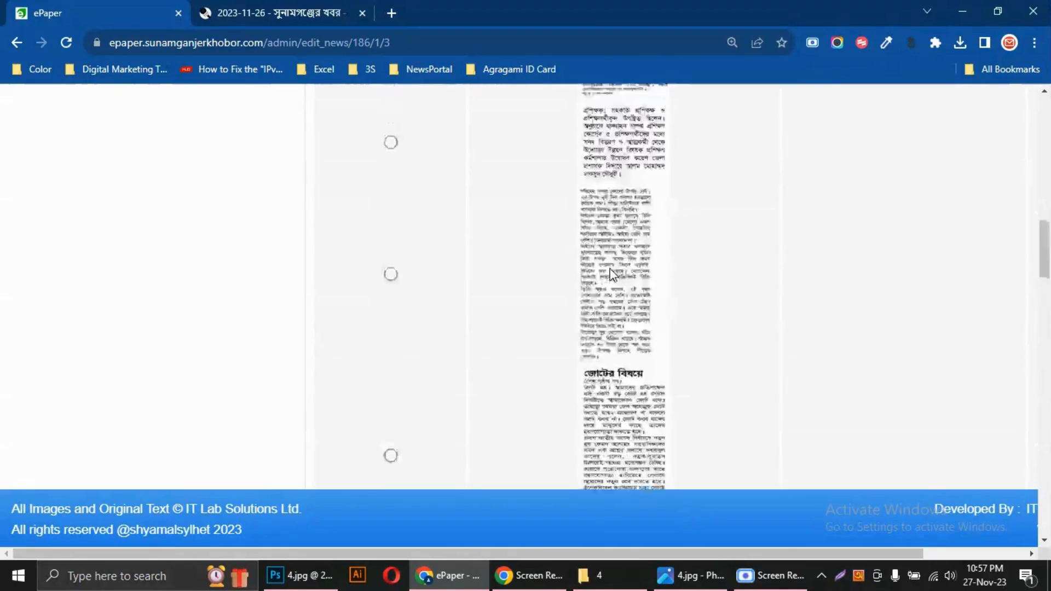
{"action": "scroll", "coordinate": [612, 274], "scroll_direction": "up", "scroll_amount": 4}
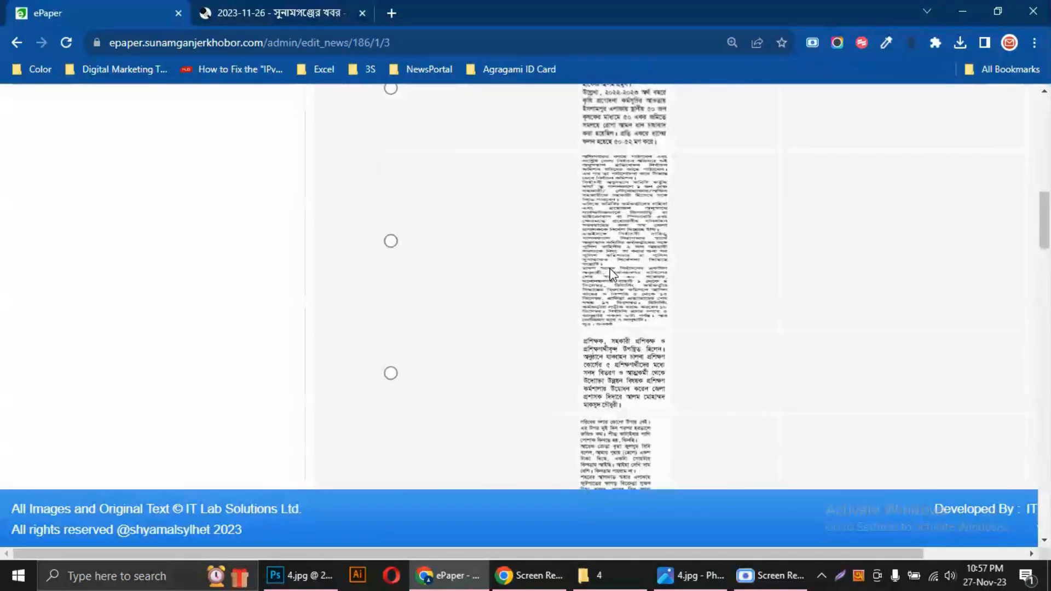
{"action": "scroll", "coordinate": [601, 205], "scroll_direction": "up", "scroll_amount": 1}
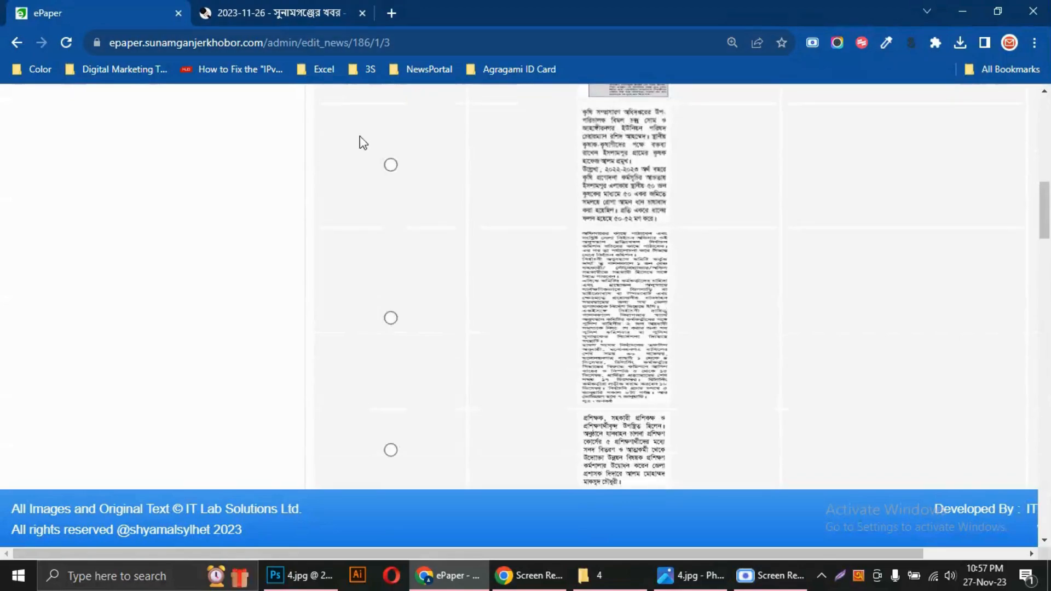
Switch to File Explorer, view the front-page image 1.jpg from folder 1 inside Paper, and close it
{"action": "left_click", "coordinate": [620, 577]}
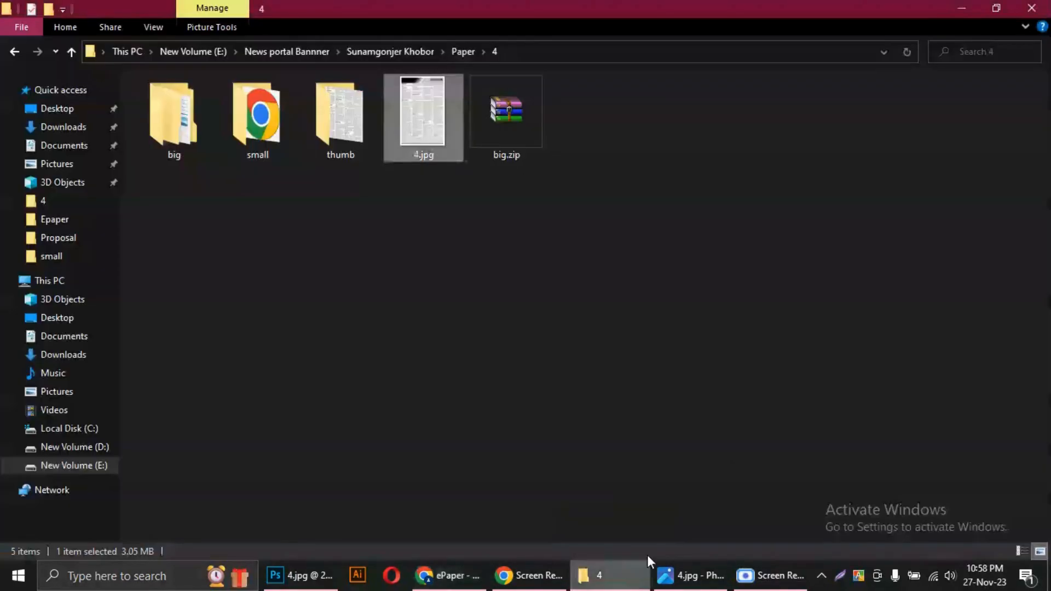
{"action": "left_click", "coordinate": [409, 52]}
{"action": "double_click", "coordinate": [160, 140]}
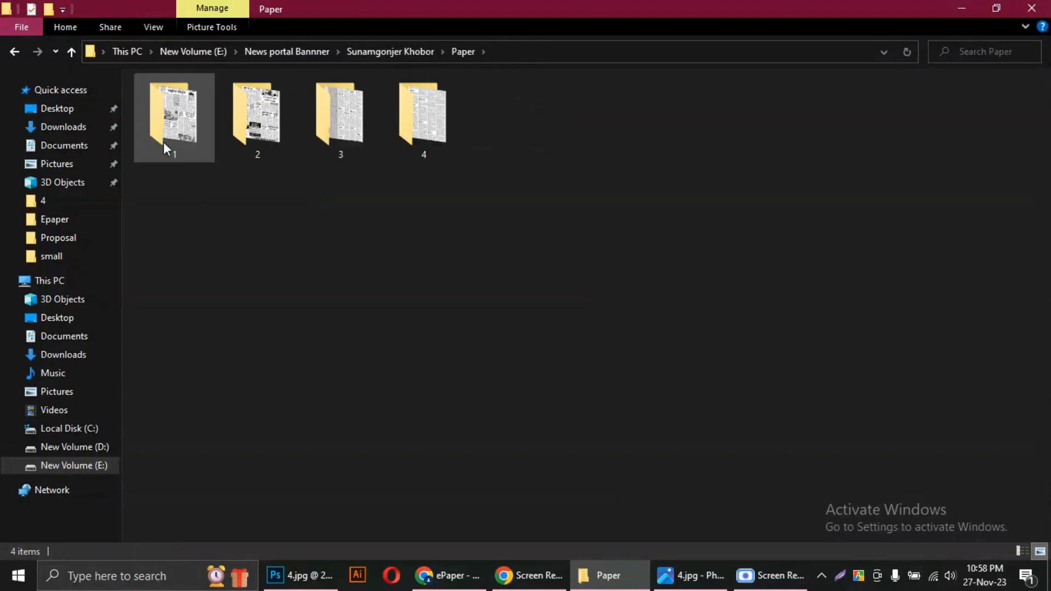
{"action": "double_click", "coordinate": [196, 137]}
{"action": "double_click", "coordinate": [394, 124]}
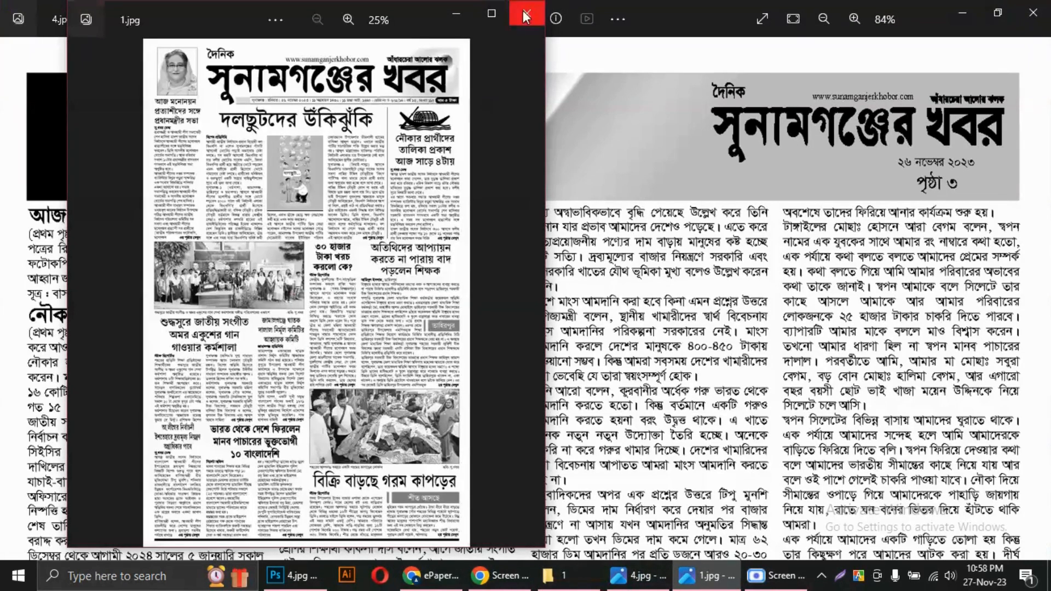
{"action": "left_click", "coordinate": [525, 11]}
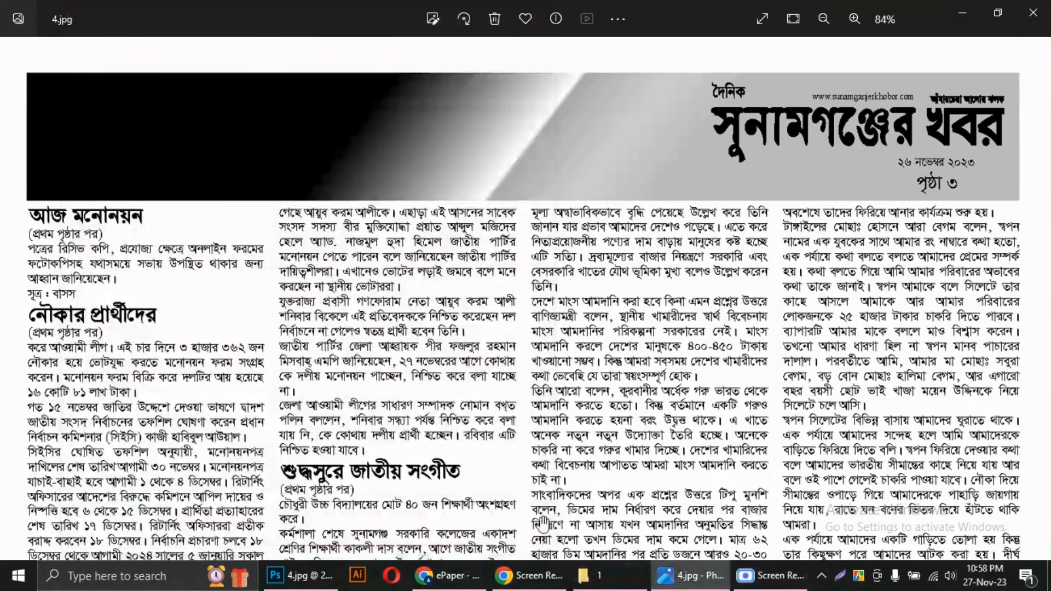
Return to the ePaper admin panel and recheck the first article images listed for the third page
{"action": "left_click", "coordinate": [446, 576]}
{"action": "scroll", "coordinate": [650, 359], "scroll_direction": "up", "scroll_amount": 8}
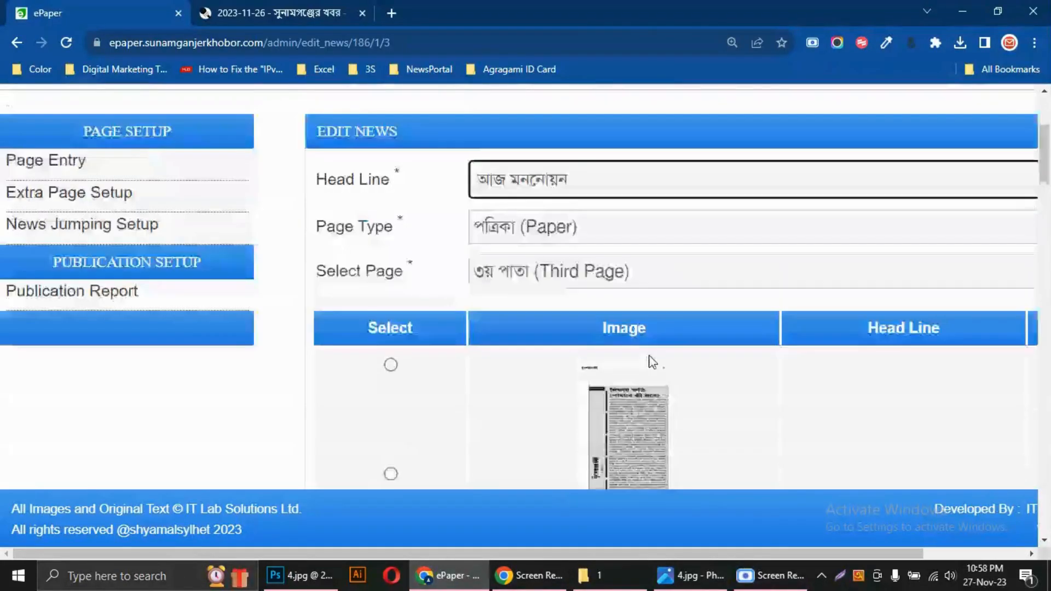
{"action": "scroll", "coordinate": [646, 360], "scroll_direction": "down", "scroll_amount": 4}
{"action": "scroll", "coordinate": [643, 361], "scroll_direction": "down", "scroll_amount": 5}
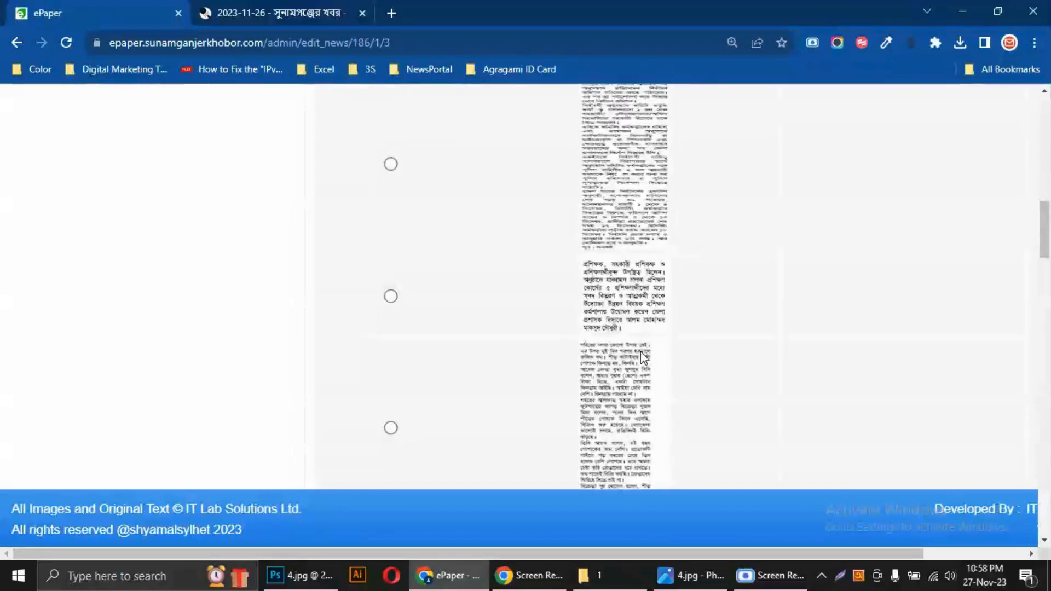
{"action": "scroll", "coordinate": [640, 352], "scroll_direction": "up", "scroll_amount": 4}
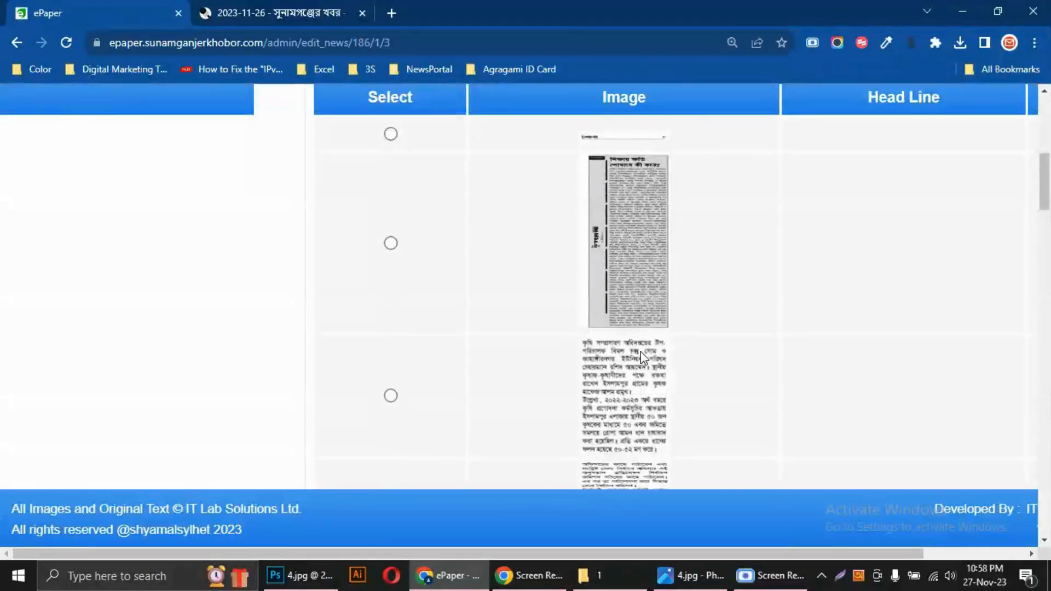
Locate 3.jpg in folder 3 inside Paper, and switch to 4.jpg in Photos to check which page holds the continuation
{"action": "left_click", "coordinate": [618, 574]}
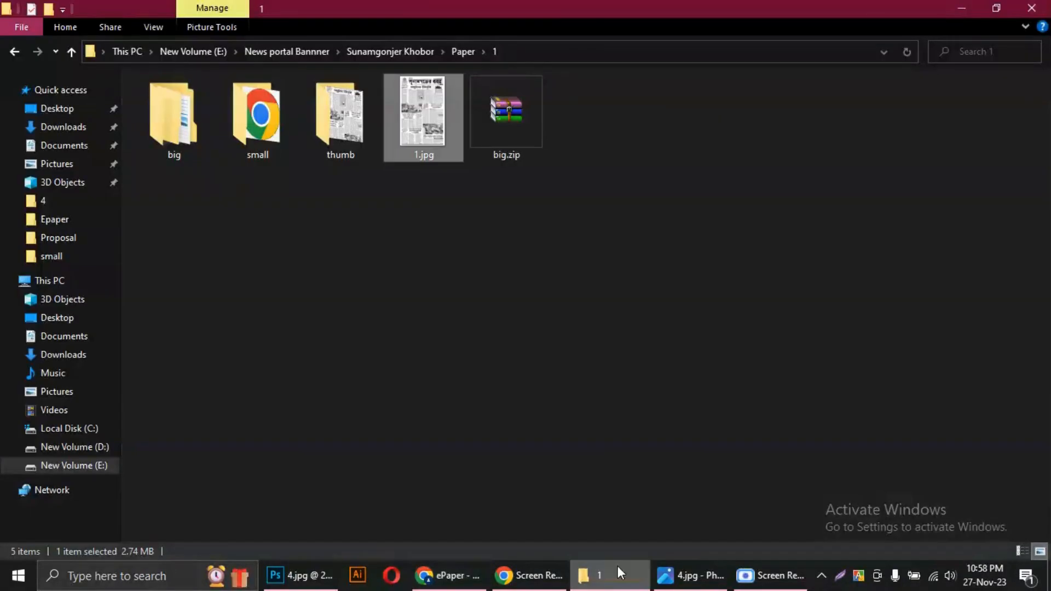
{"action": "left_click", "coordinate": [408, 51]}
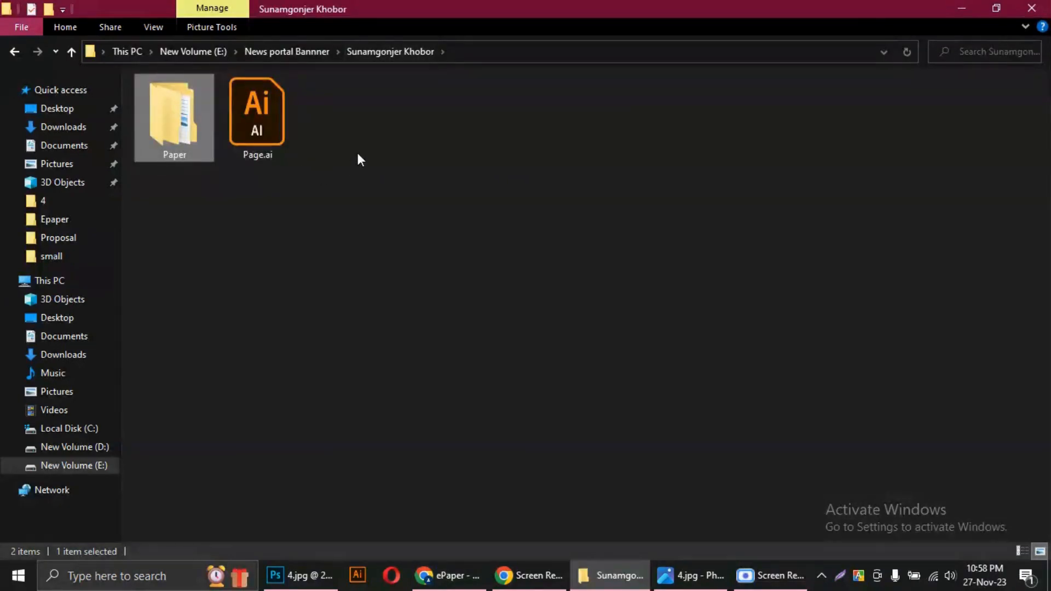
{"action": "double_click", "coordinate": [188, 134]}
{"action": "double_click", "coordinate": [363, 158]}
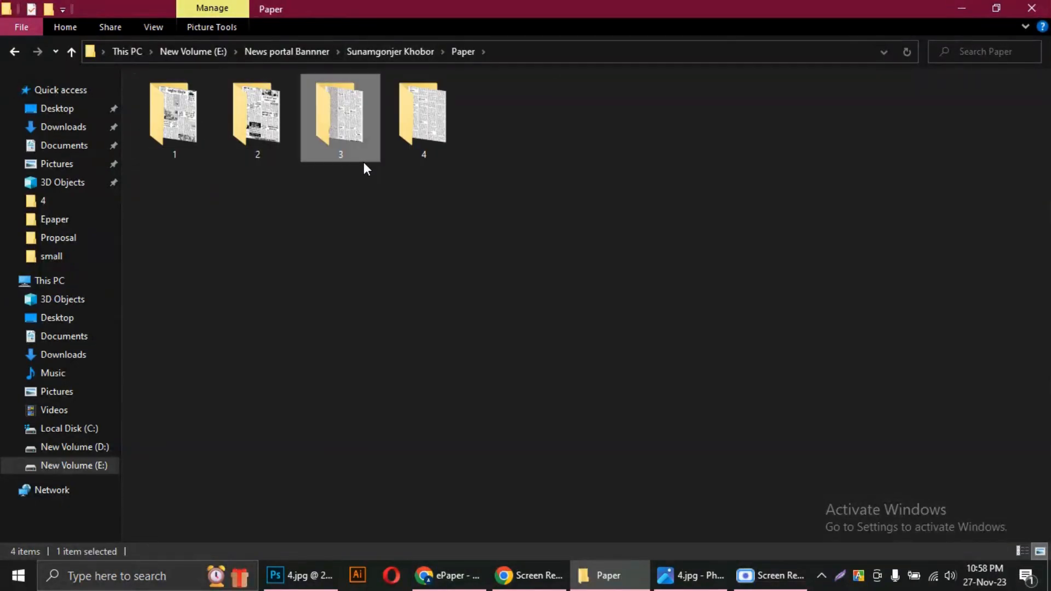
{"action": "left_click", "coordinate": [405, 136]}
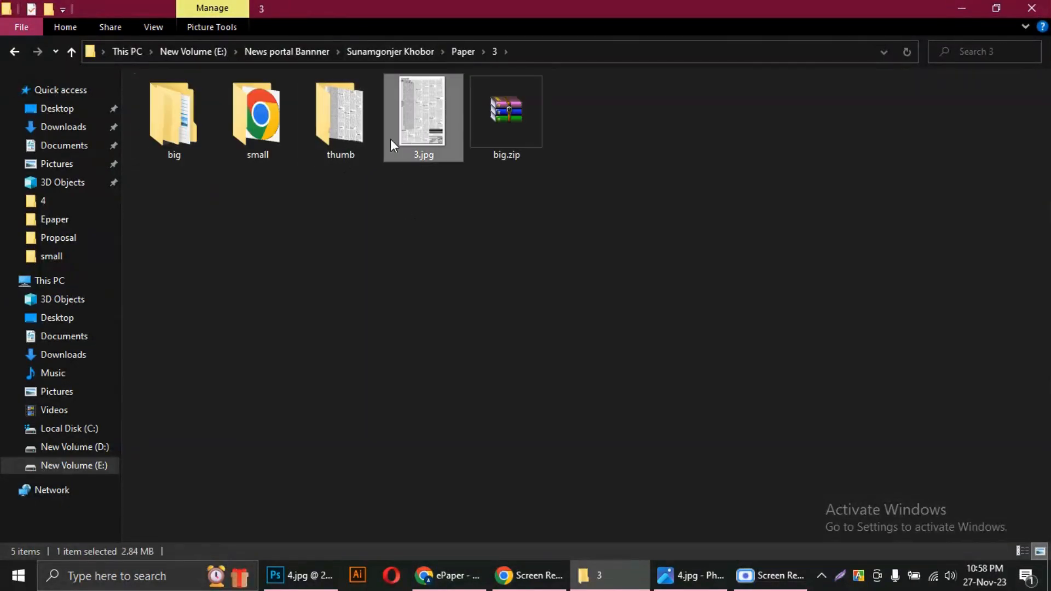
{"action": "left_click", "coordinate": [466, 49]}
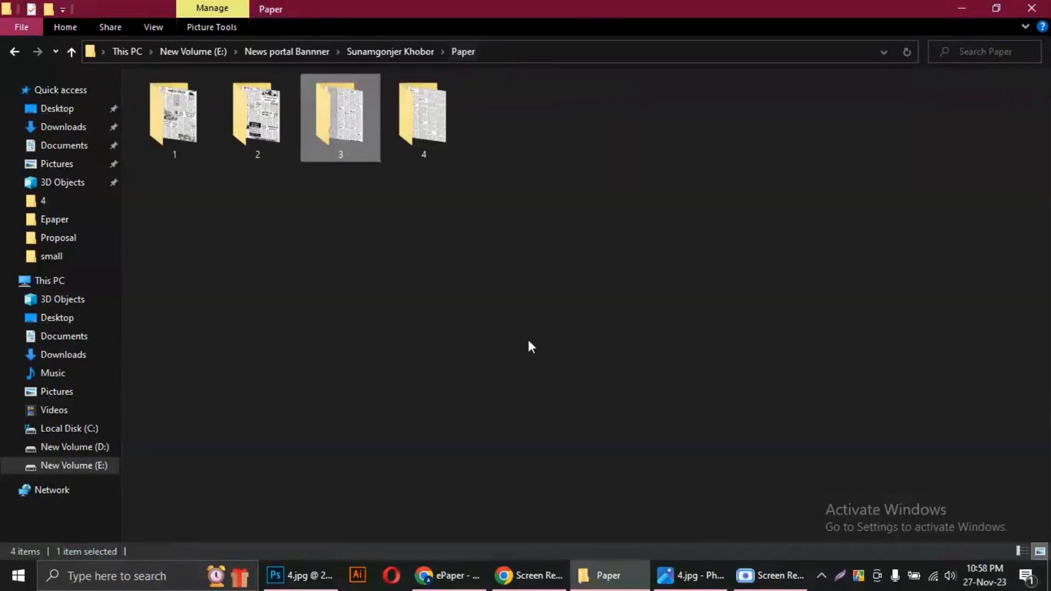
{"action": "left_click", "coordinate": [693, 581]}
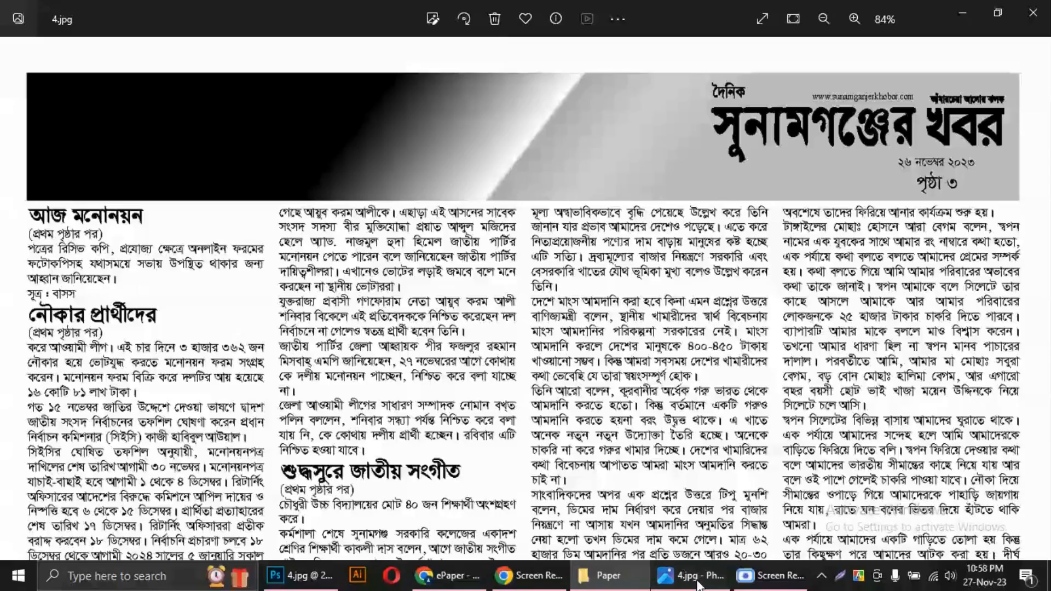
Switch back to the ePaper admin panel and change the news item's jump page to শেষ পাতা (Last Page)
{"action": "left_click", "coordinate": [448, 575]}
{"action": "scroll", "coordinate": [595, 337], "scroll_direction": "up", "scroll_amount": 5}
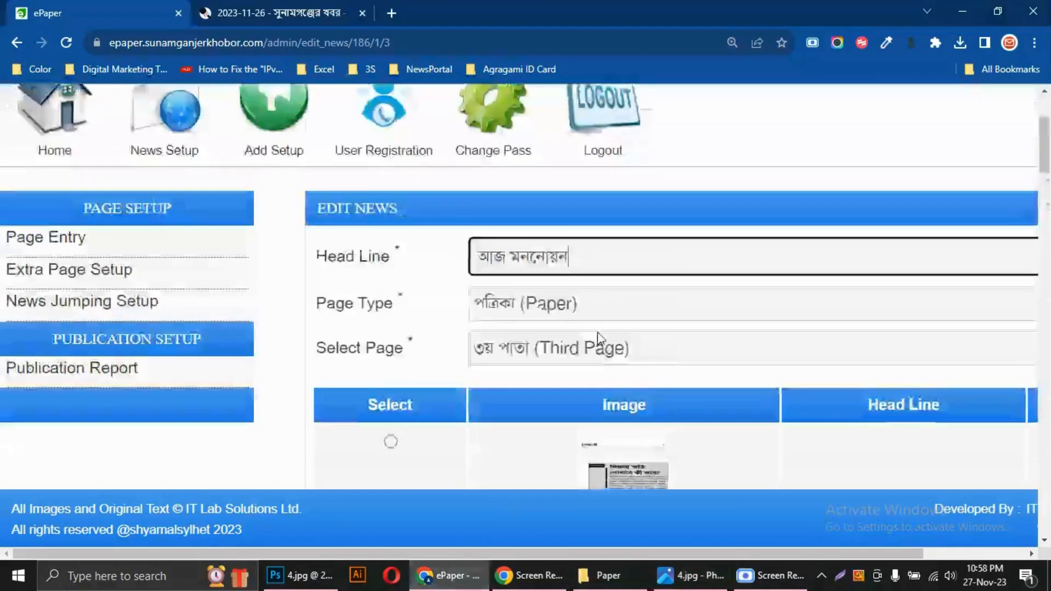
{"action": "left_click", "coordinate": [547, 349]}
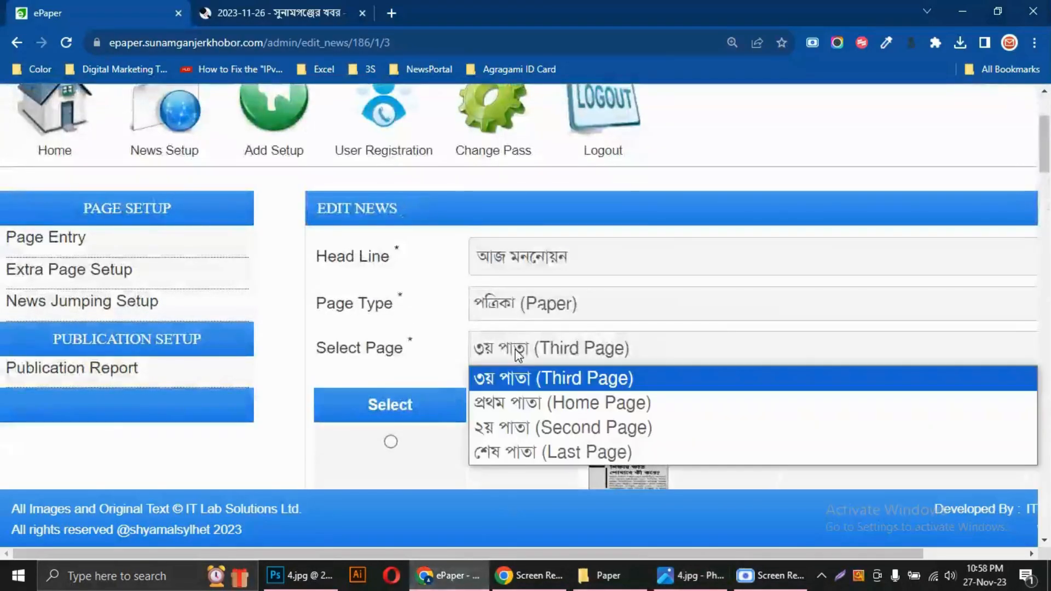
{"action": "left_click", "coordinate": [504, 456]}
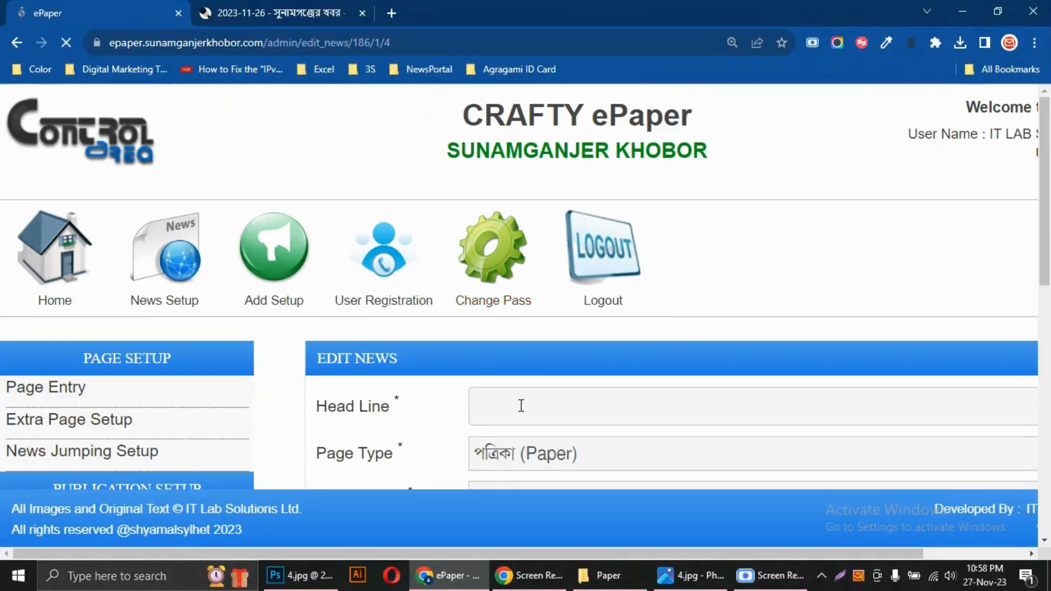
Enter আজ মননোয়ন as the news item's headline, reusing the previously entered text
{"action": "left_click", "coordinate": [550, 409]}
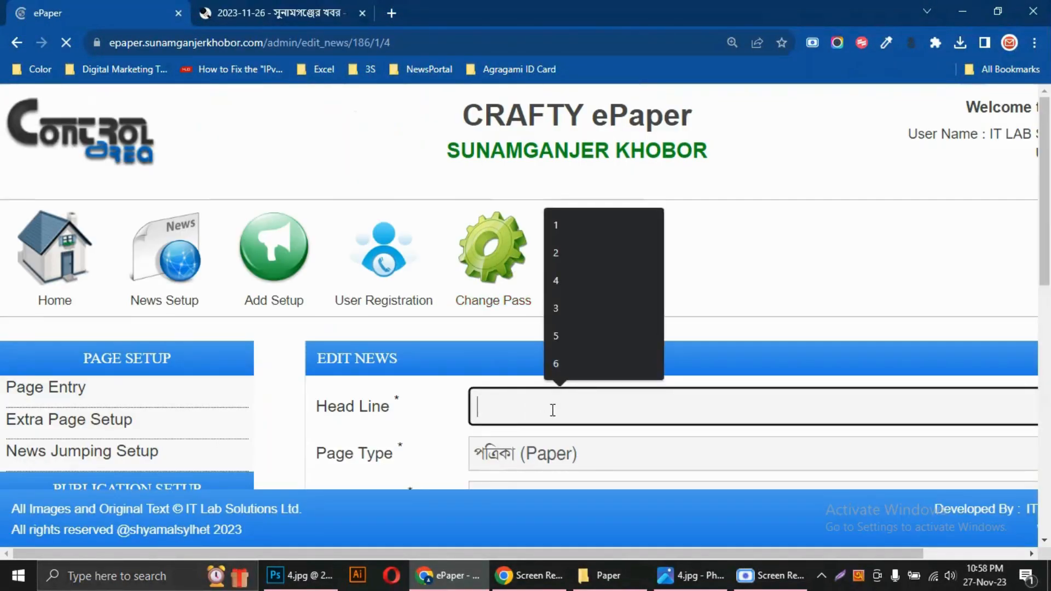
{"action": "scroll", "coordinate": [556, 417], "scroll_direction": "down", "scroll_amount": 3}
{"action": "scroll", "coordinate": [553, 412], "scroll_direction": "down", "scroll_amount": 2}
{"action": "scroll", "coordinate": [536, 336], "scroll_direction": "up", "scroll_amount": 1}
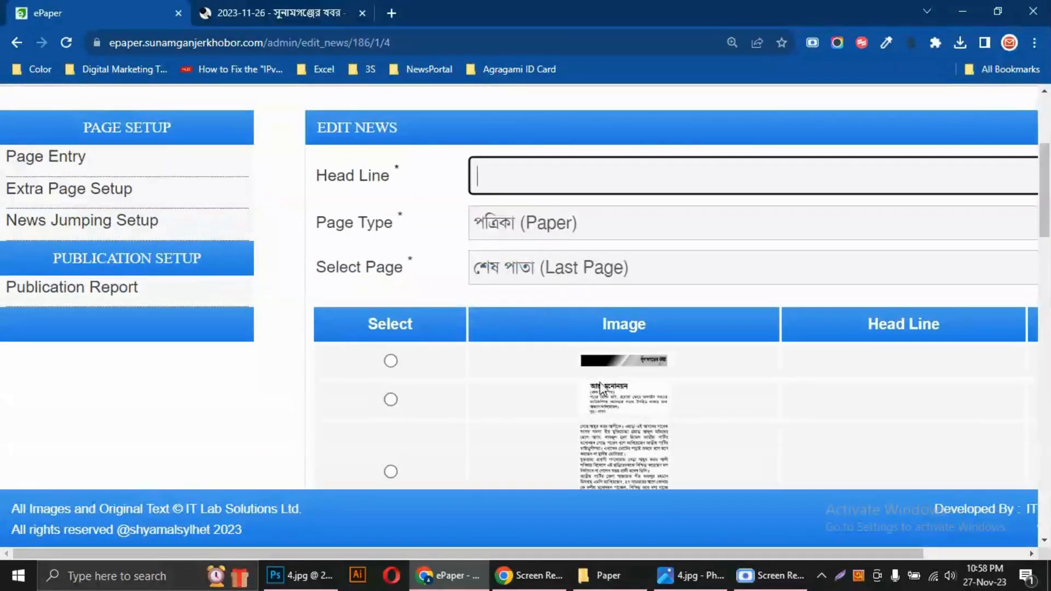
{"action": "left_click", "coordinate": [487, 180]}
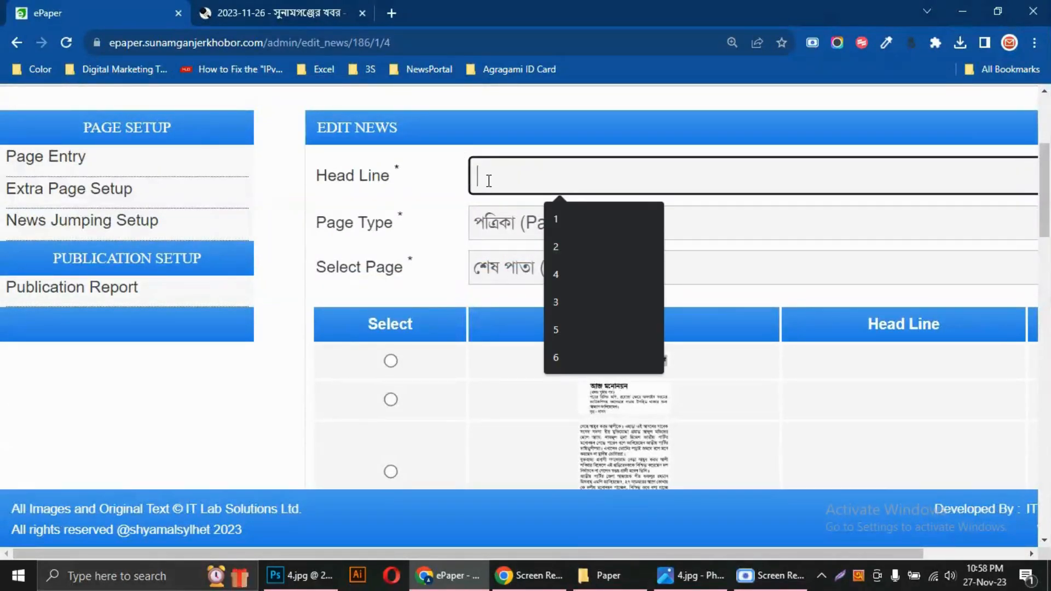
{"action": "type", "text": "আজ মনোনয়ন"}
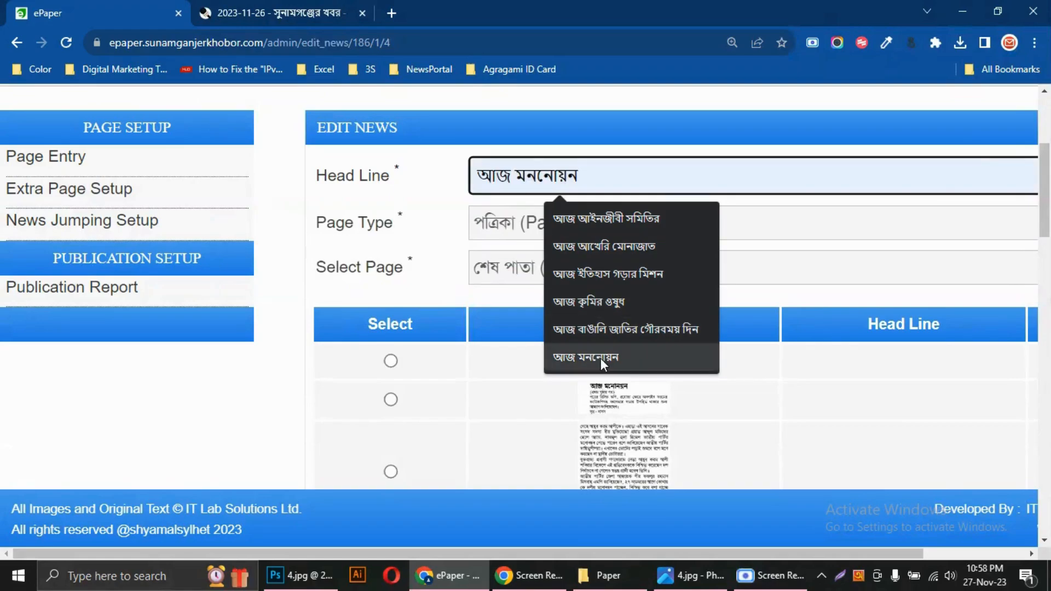
{"action": "left_click", "coordinate": [600, 356]}
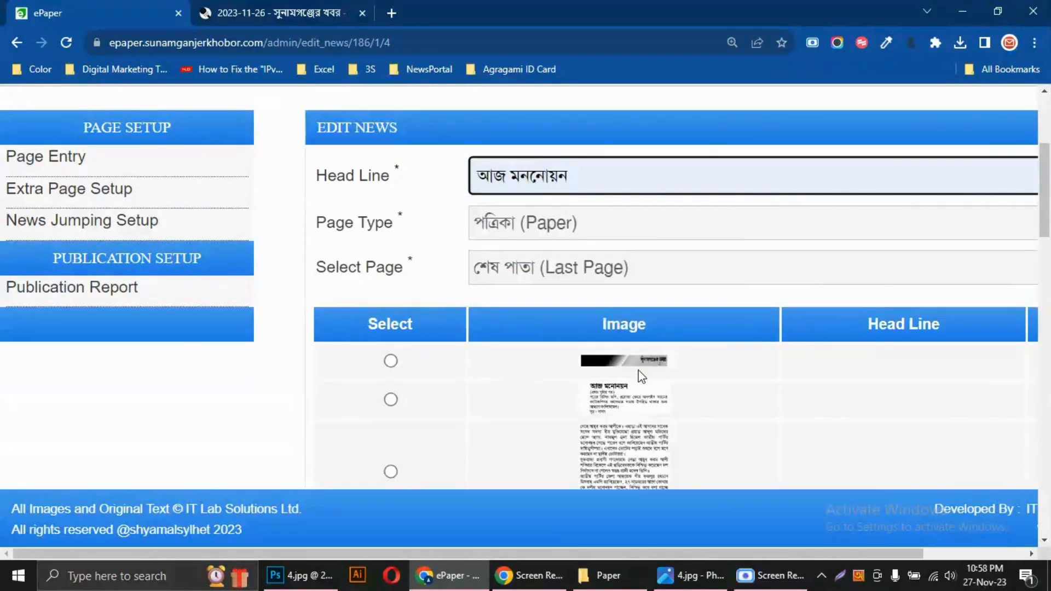
Select the আজ মনোনয়ন continuation image among the last page's articles and save the news item
{"action": "scroll", "coordinate": [639, 376], "scroll_direction": "down", "scroll_amount": 3}
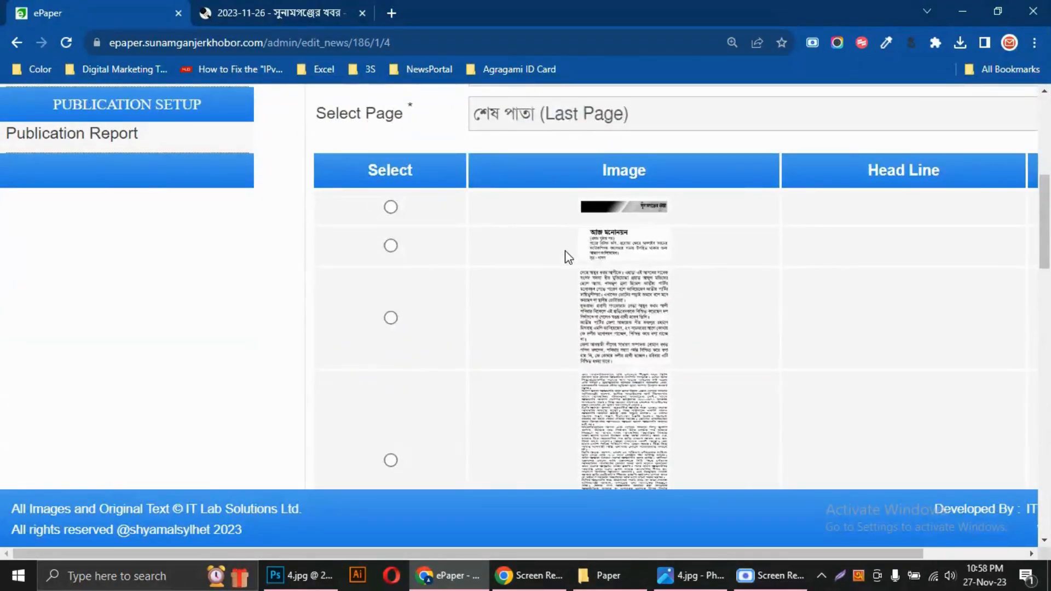
{"action": "scroll", "coordinate": [573, 253], "scroll_direction": "up", "scroll_amount": 2}
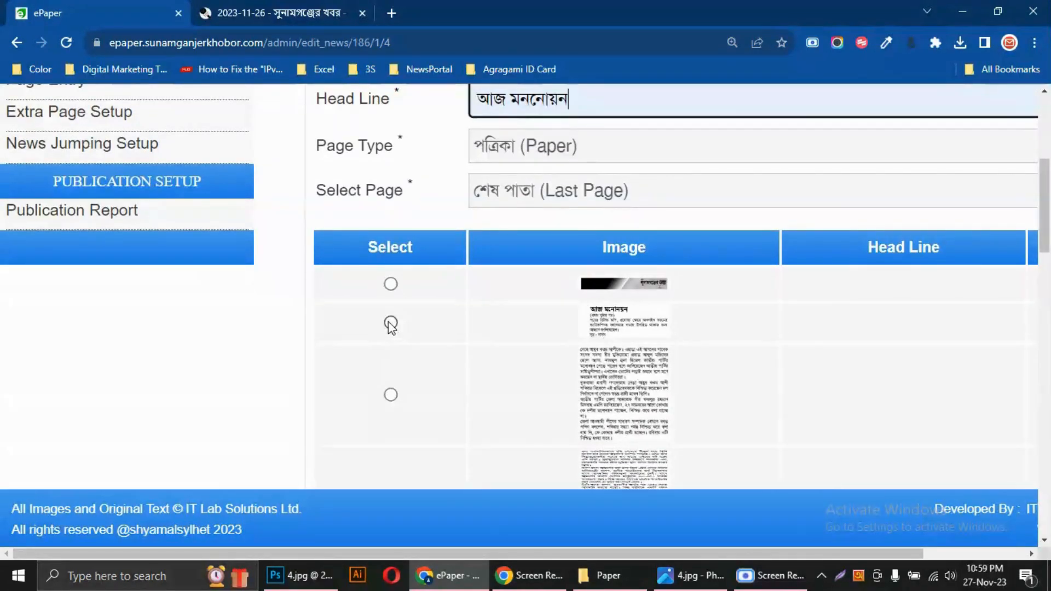
{"action": "left_click_drag", "start_coordinate": [616, 328], "coordinate": [395, 328]}
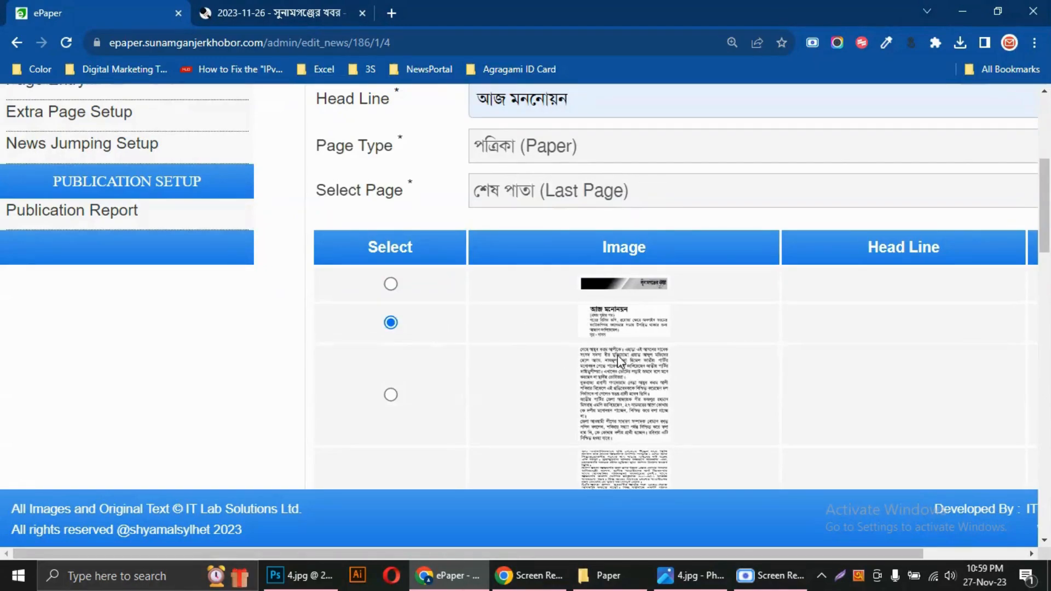
{"action": "scroll", "coordinate": [621, 361], "scroll_direction": "down", "scroll_amount": 15}
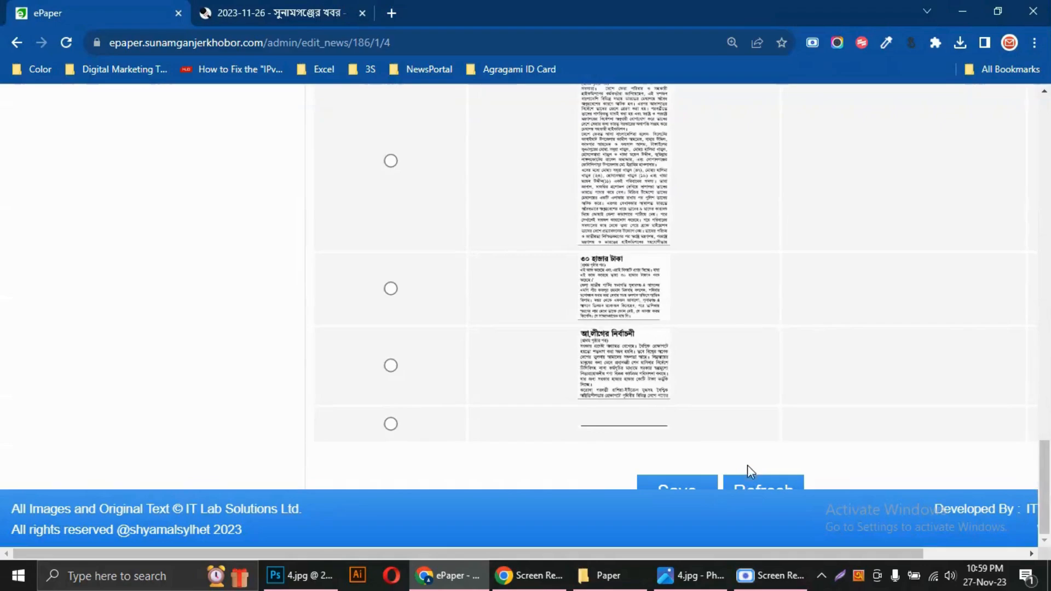
{"action": "key", "text": "ctrl+minus"}
{"action": "key", "text": "ctrl+minus"}
{"action": "key", "text": "ctrl+minus"}
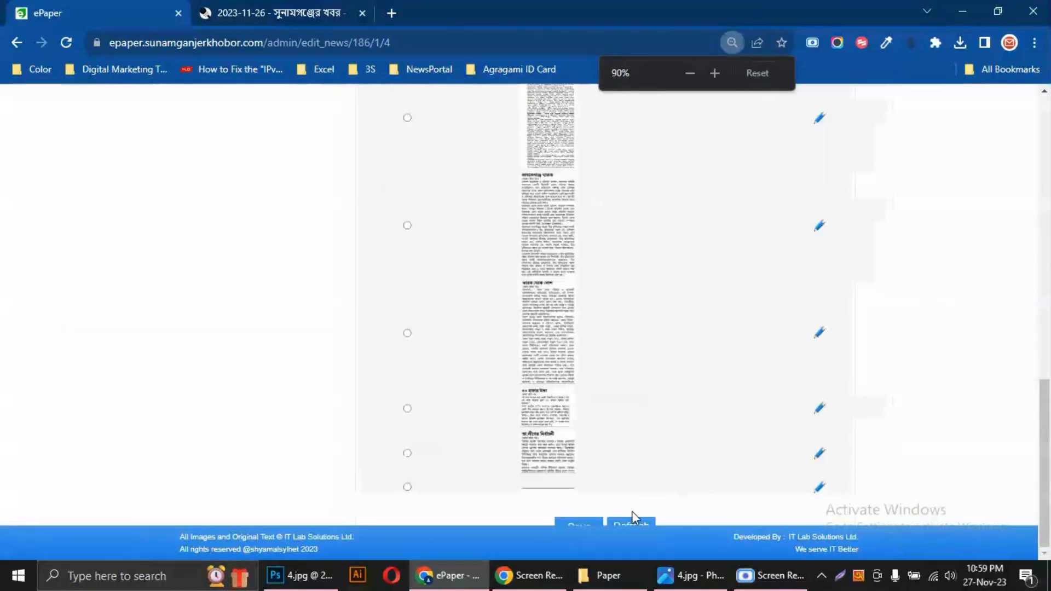
{"action": "left_click", "coordinate": [574, 518]}
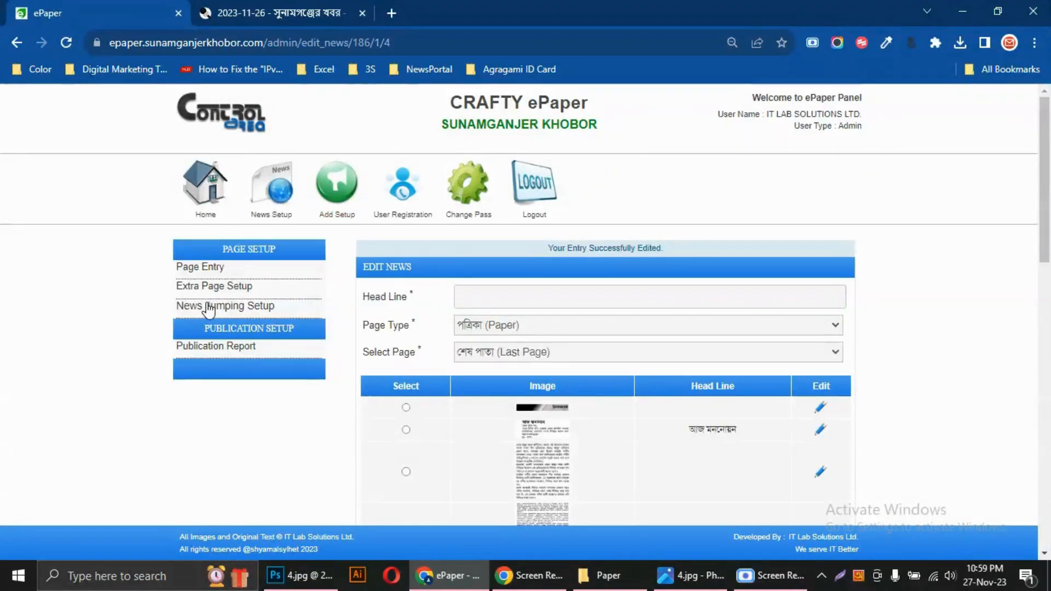
Return to News Jumping Setup and list the articles for page type পত্রিকা (Paper) on প্রথম পাতা (Home Page)
{"action": "left_click", "coordinate": [209, 307]}
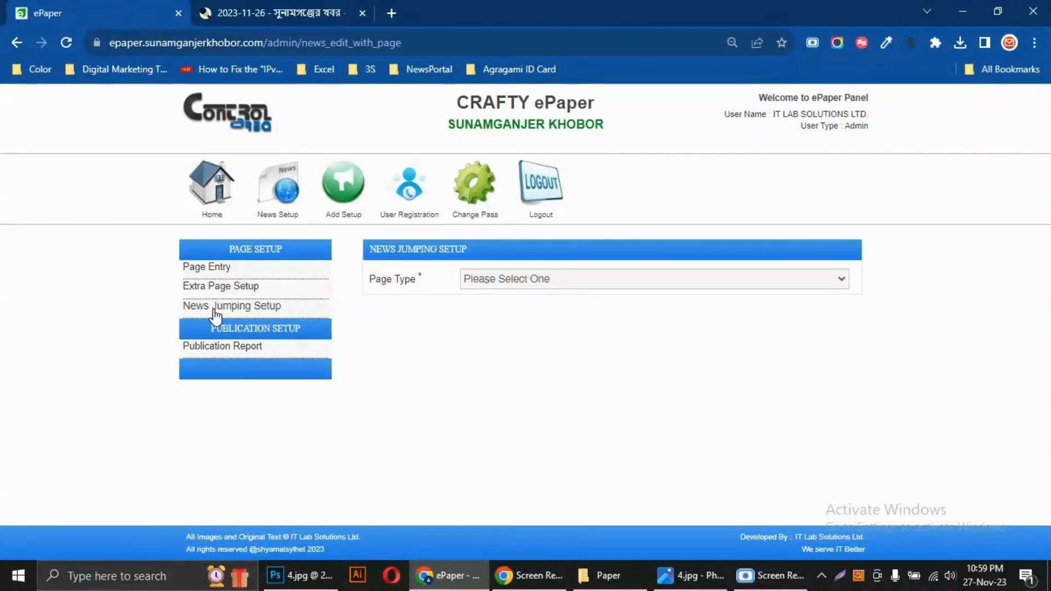
{"action": "left_click", "coordinate": [493, 278]}
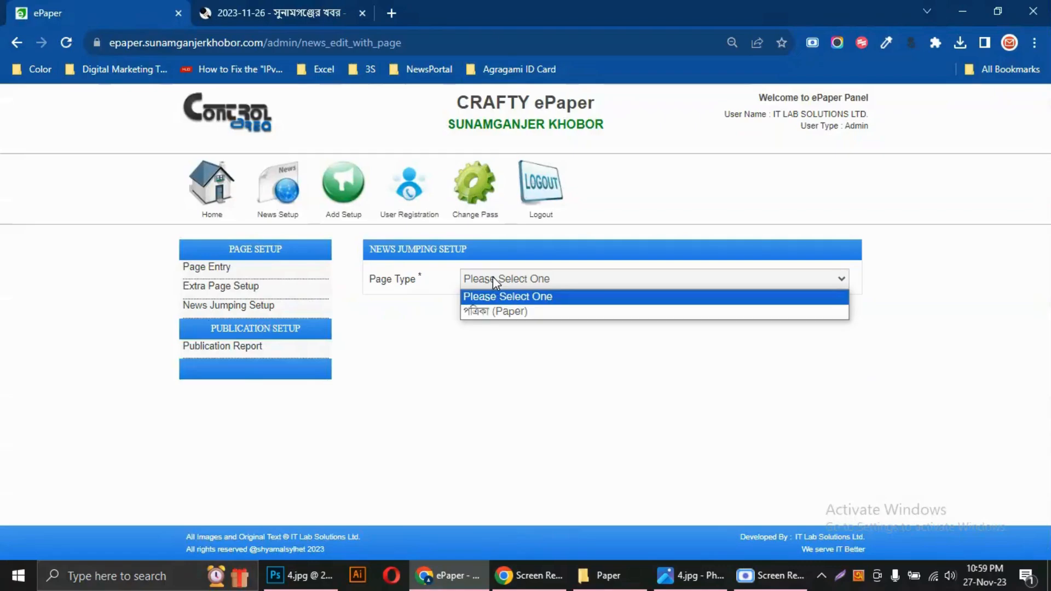
{"action": "left_click", "coordinate": [499, 309]}
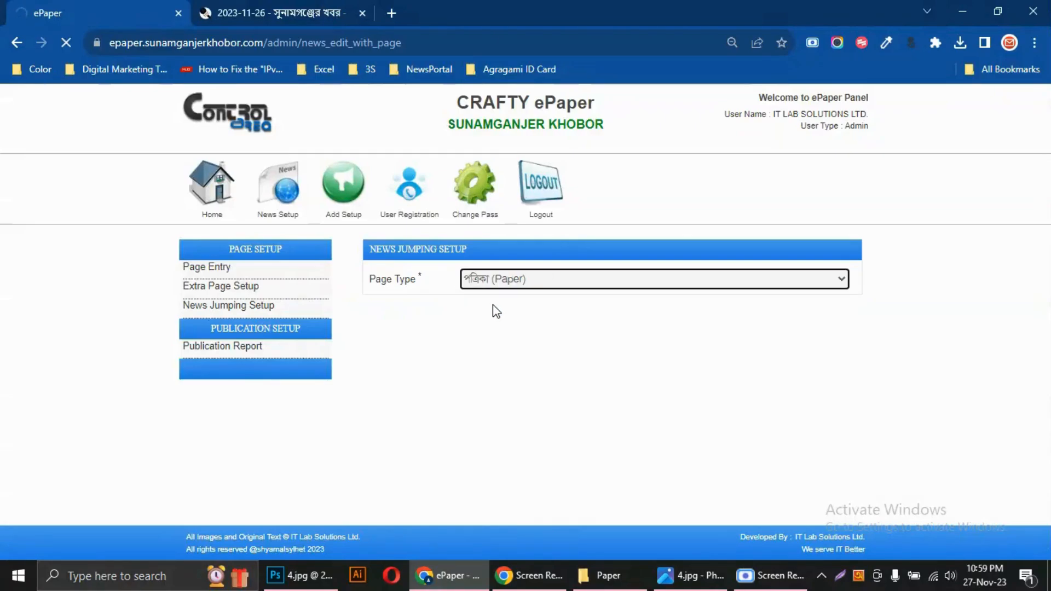
{"action": "left_click", "coordinate": [492, 305]}
{"action": "left_click", "coordinate": [487, 343]}
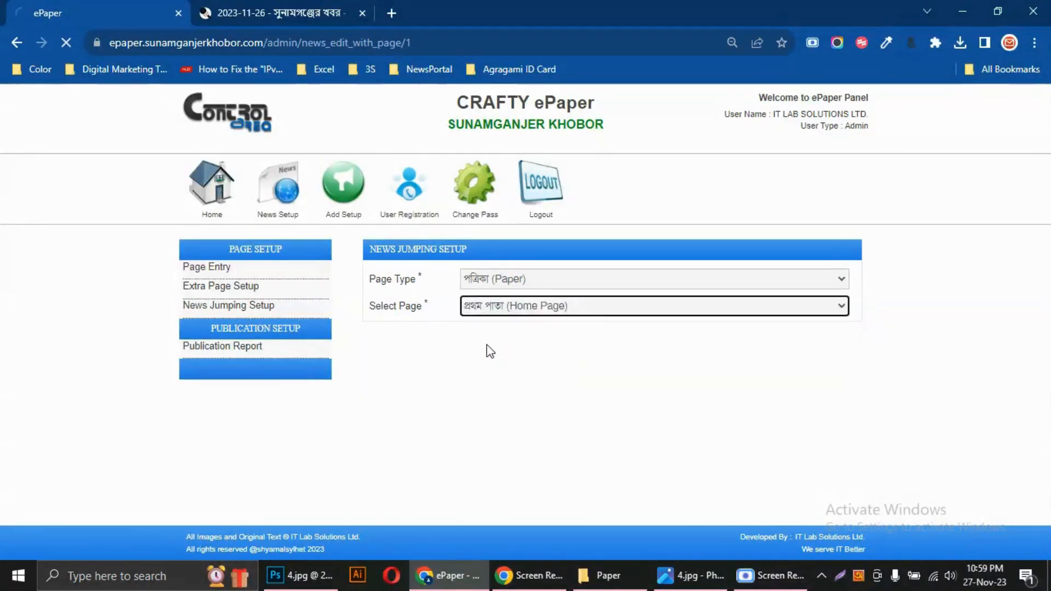
{"action": "scroll", "coordinate": [630, 383], "scroll_direction": "down", "scroll_amount": 1}
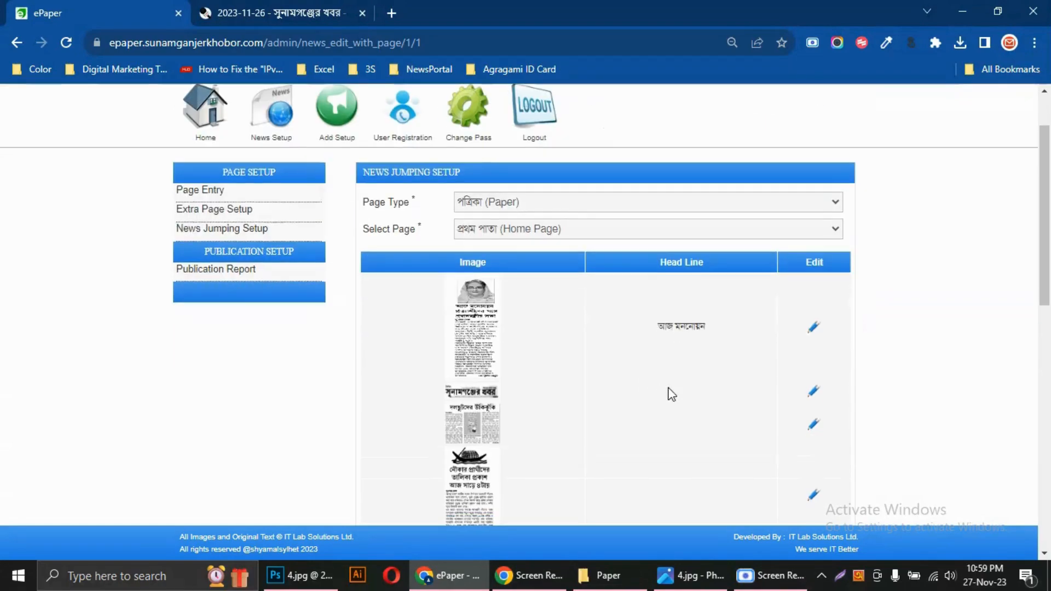
Check the headline on the first front-page article and look over the other articles in the list
{"action": "triple_click", "coordinate": [686, 331]}
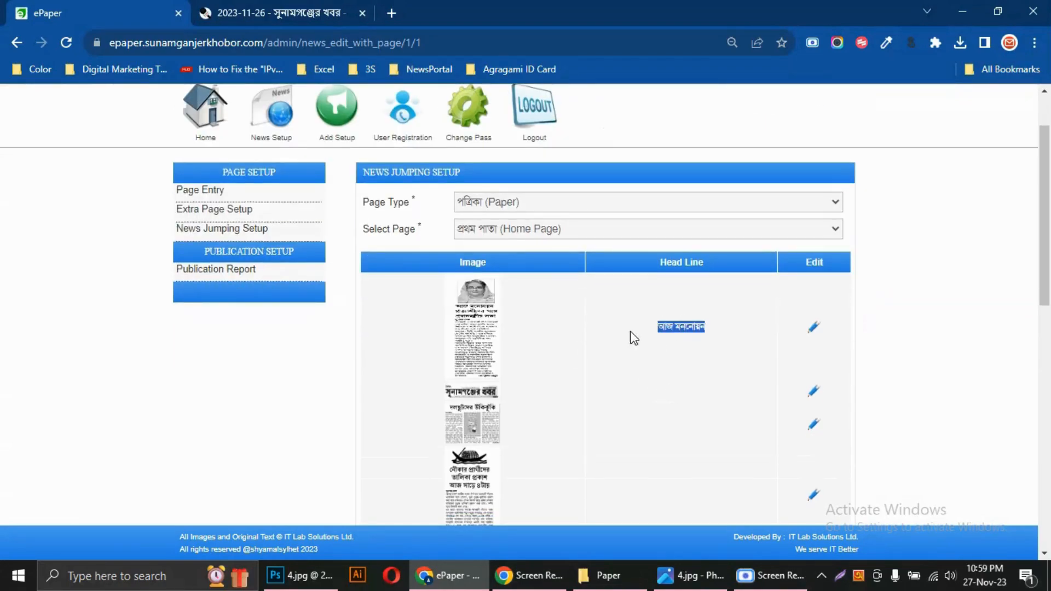
{"action": "left_click", "coordinate": [691, 345]}
{"action": "scroll", "coordinate": [518, 432], "scroll_direction": "down", "scroll_amount": 1}
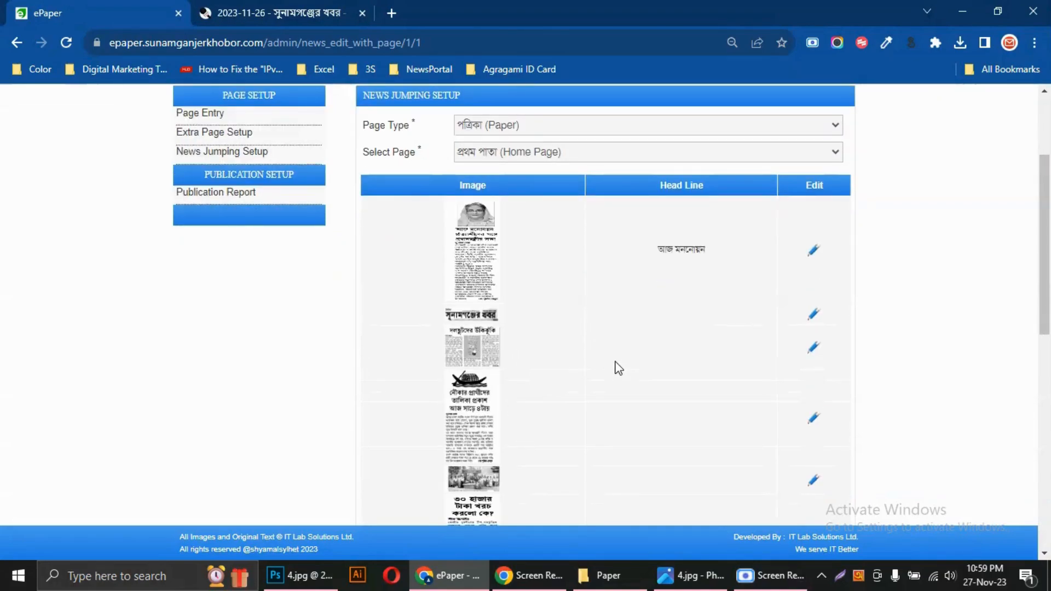
{"action": "key", "text": "ctrl+plus"}
{"action": "key", "text": "ctrl+plus"}
{"action": "key", "text": "ctrl+plus"}
{"action": "key", "text": "ctrl+plus"}
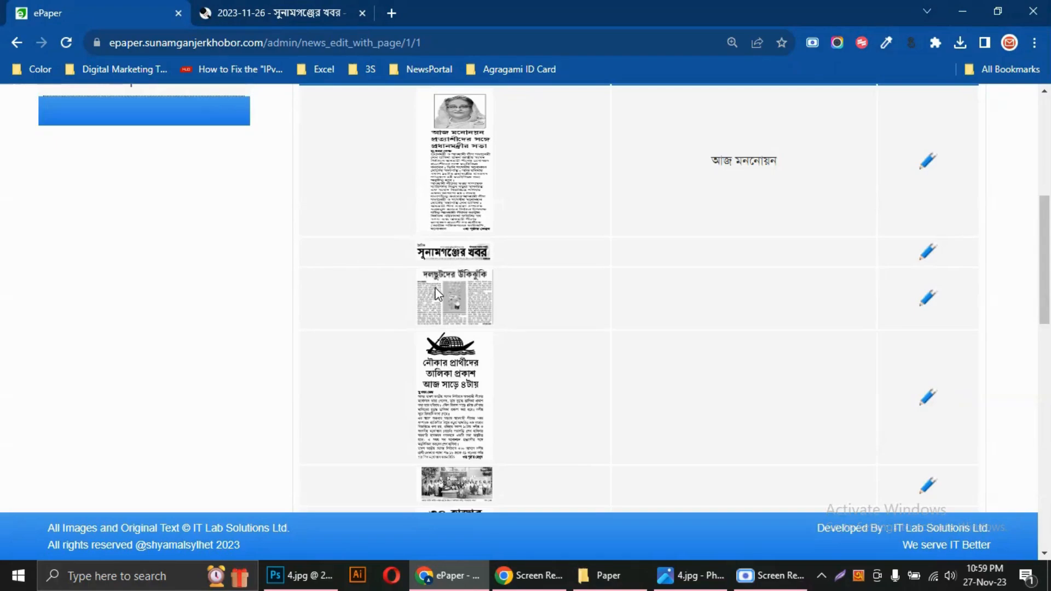
Switch to the published 2023-11-26 edition and find where the front-page article দলছুটদের উঁকিঝুঁকি continues
{"action": "left_click", "coordinate": [478, 307]}
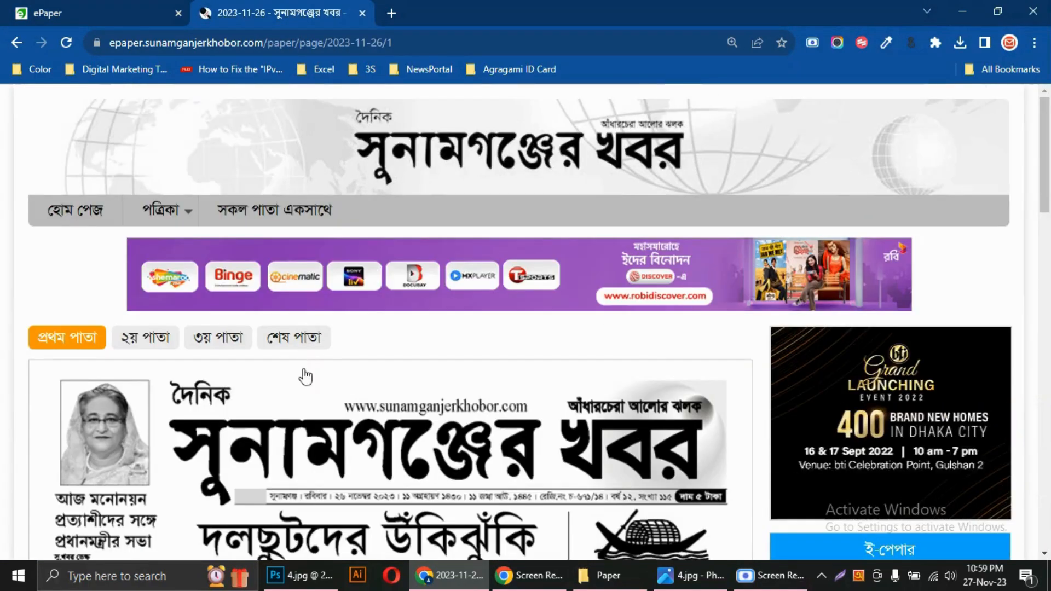
{"action": "scroll", "coordinate": [331, 377], "scroll_direction": "down", "scroll_amount": 4}
{"action": "scroll", "coordinate": [331, 377], "scroll_direction": "down", "scroll_amount": 5}
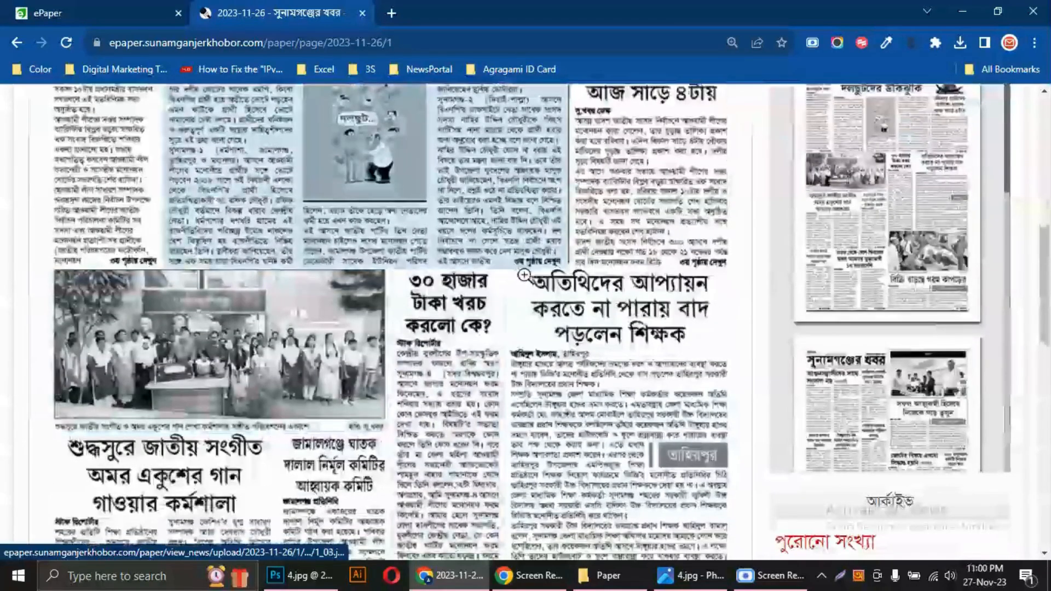
{"action": "scroll", "coordinate": [542, 276], "scroll_direction": "up", "scroll_amount": 6}
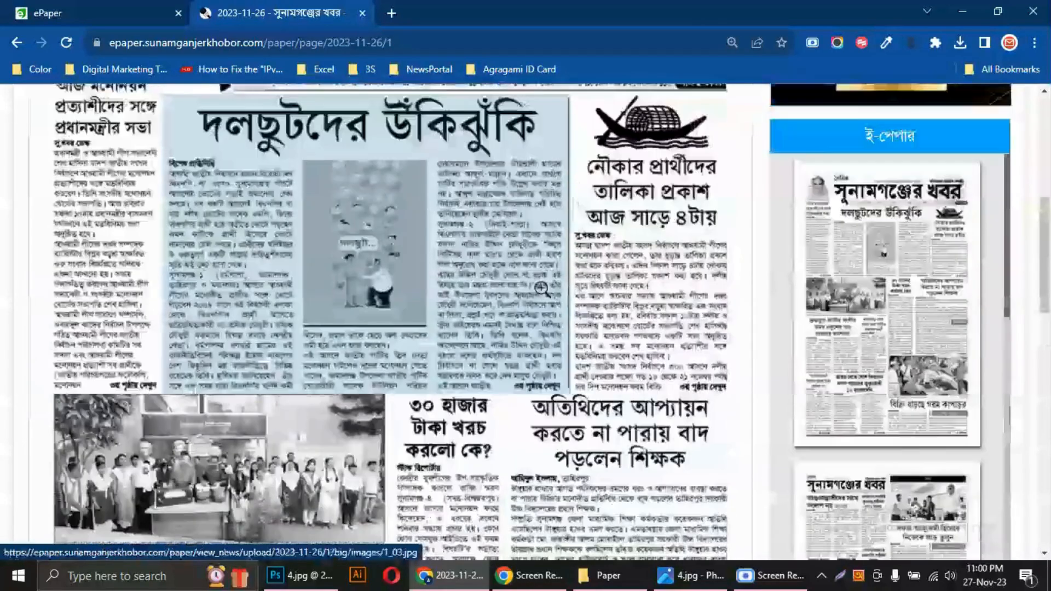
{"action": "scroll", "coordinate": [408, 310], "scroll_direction": "up", "scroll_amount": 3}
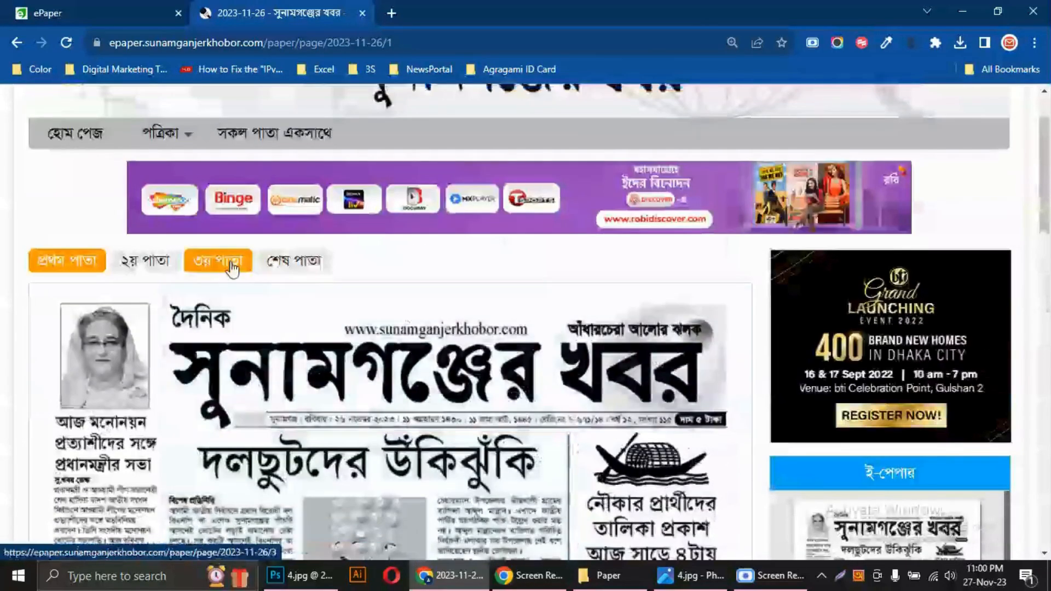
Look through ৩য় পাতা and শেষ পাতা of the published edition for the continuation of দলছুটদের উঁকিঝুঁকি
{"action": "left_click", "coordinate": [230, 262]}
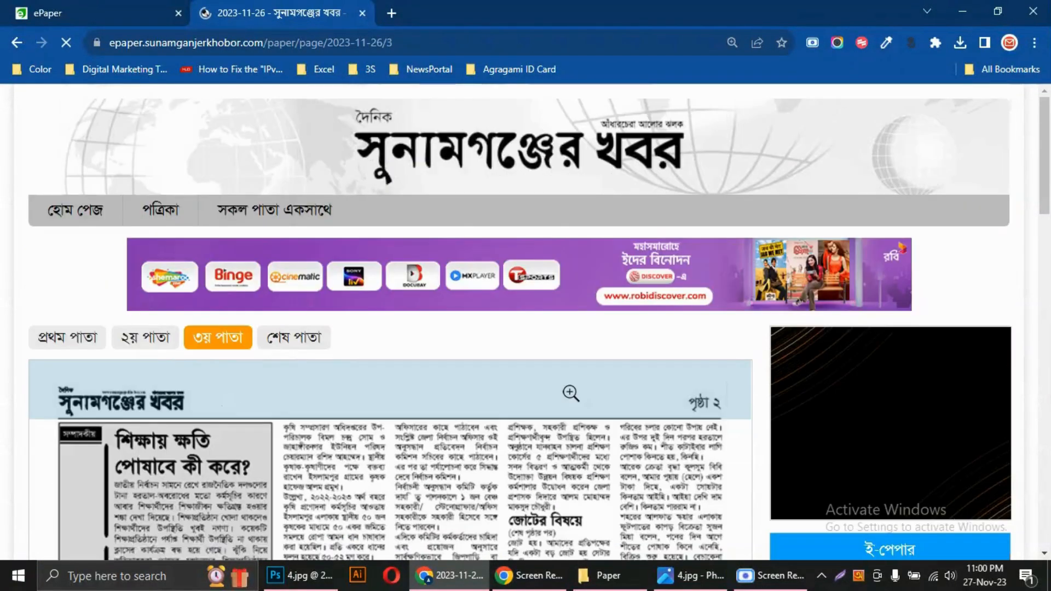
{"action": "scroll", "coordinate": [570, 392], "scroll_direction": "down", "scroll_amount": 5}
{"action": "scroll", "coordinate": [570, 392], "scroll_direction": "down", "scroll_amount": 10}
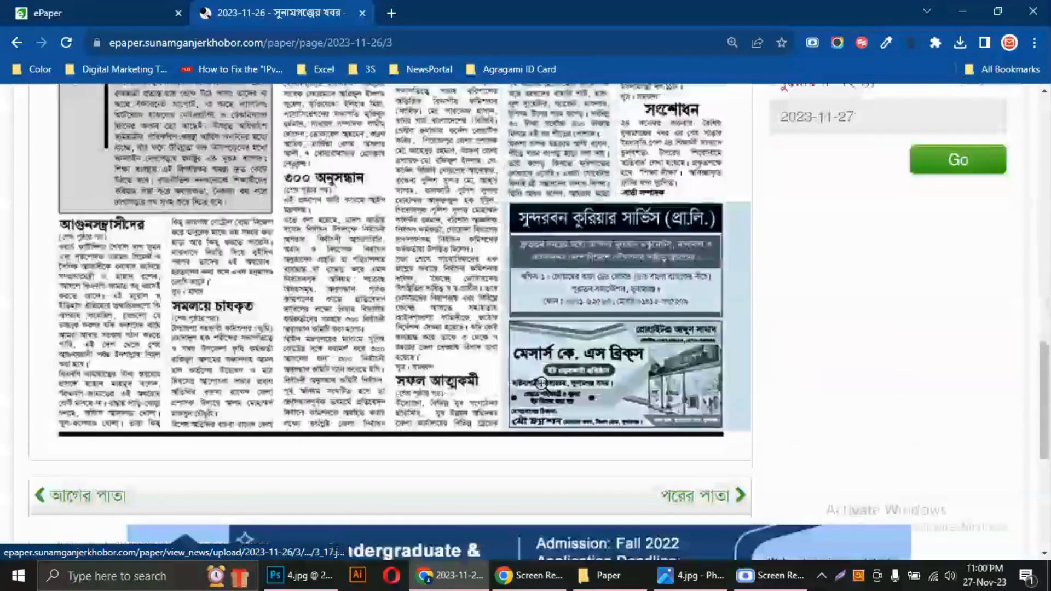
{"action": "scroll", "coordinate": [543, 383], "scroll_direction": "up", "scroll_amount": 12}
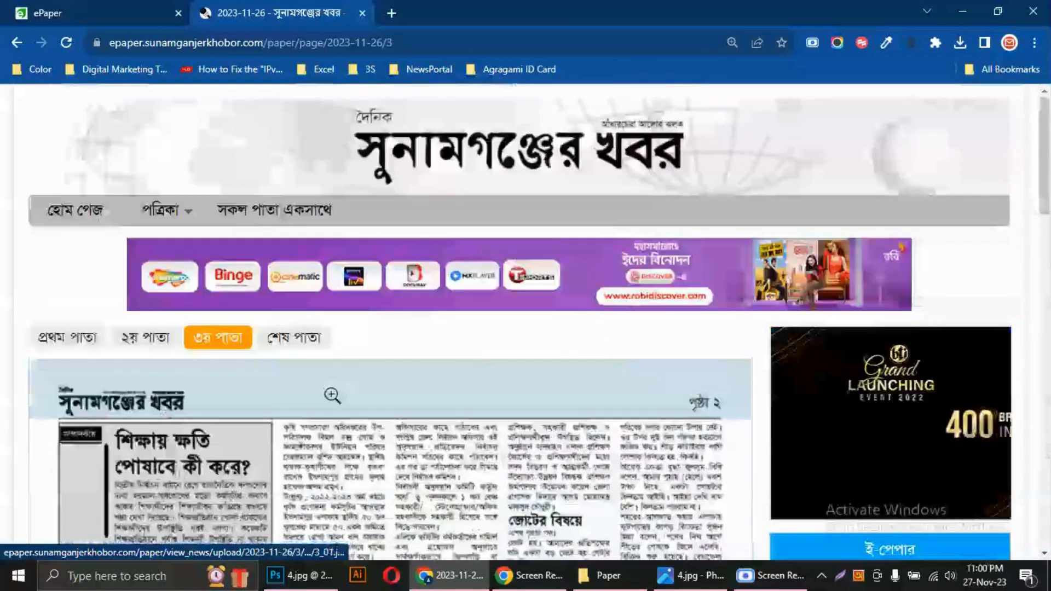
{"action": "left_click", "coordinate": [300, 343]}
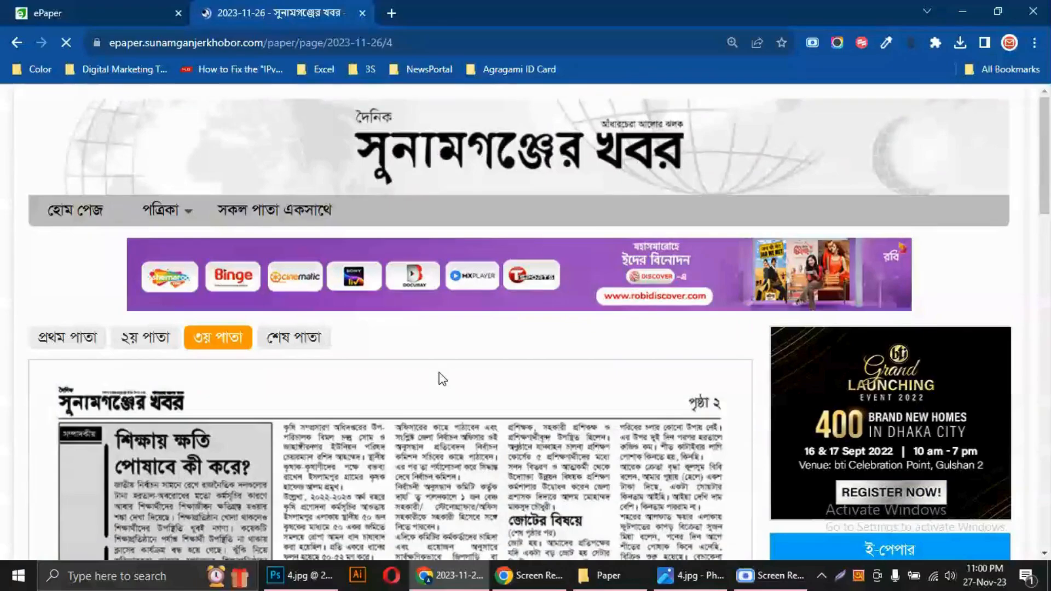
{"action": "scroll", "coordinate": [452, 404], "scroll_direction": "down", "scroll_amount": 7}
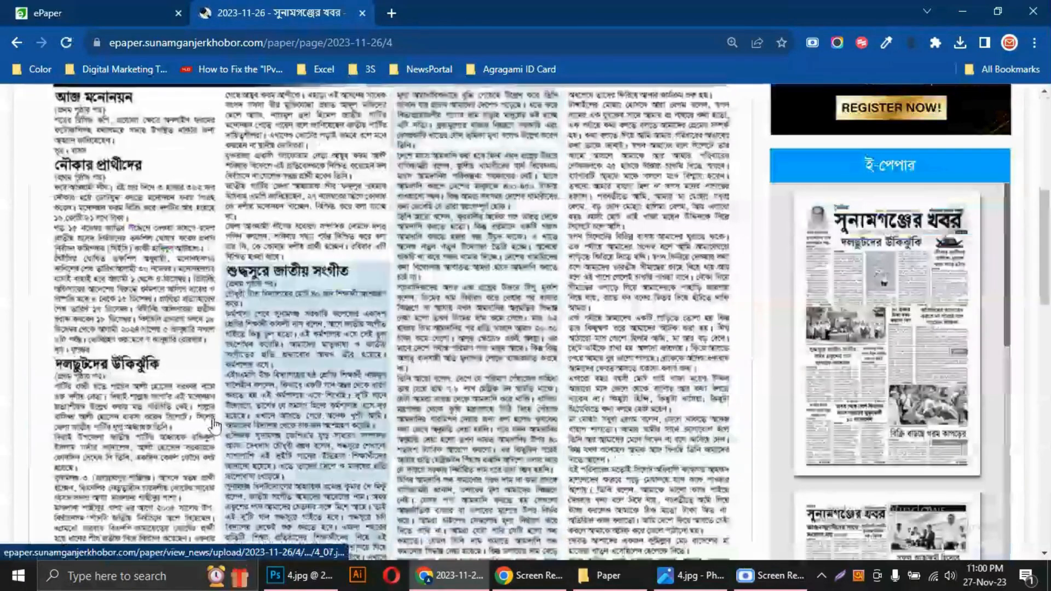
{"action": "scroll", "coordinate": [247, 82], "scroll_direction": "up", "scroll_amount": 7}
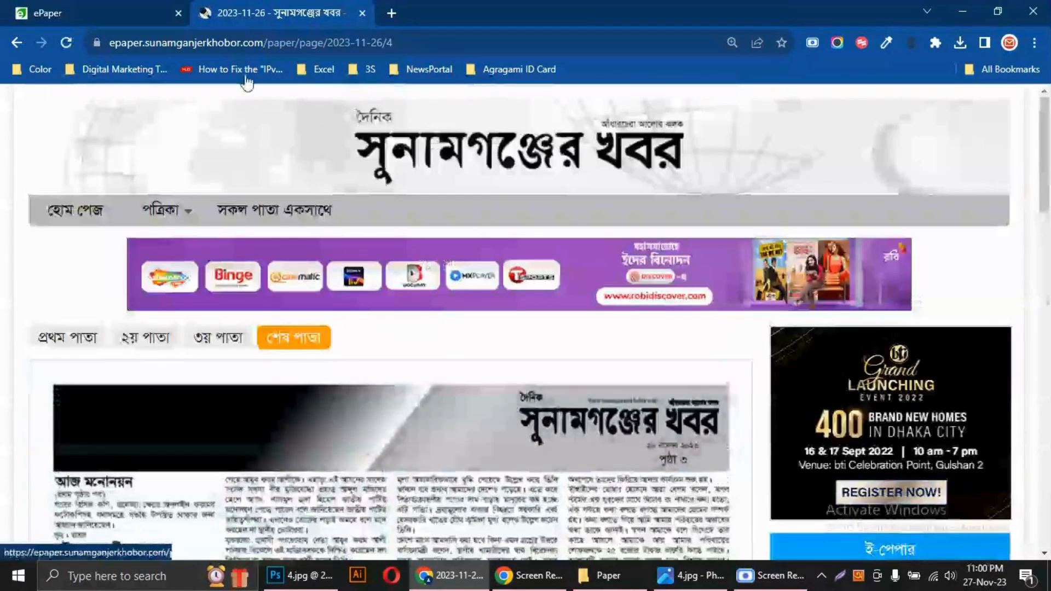
Switch to the ePaper admin, open front-page article দলছুটদের উঁকিঝুঁকি for editing, and list the শেষ পাতা (Last Page) articles of পত্রিকা (Paper)
{"action": "left_click", "coordinate": [157, 4]}
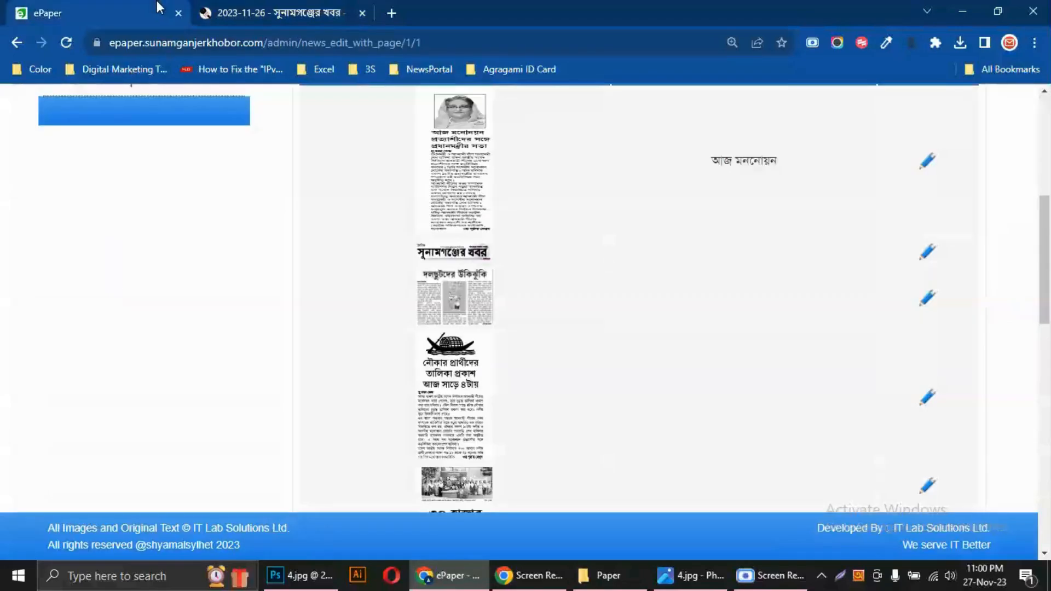
{"action": "left_click", "coordinate": [929, 300]}
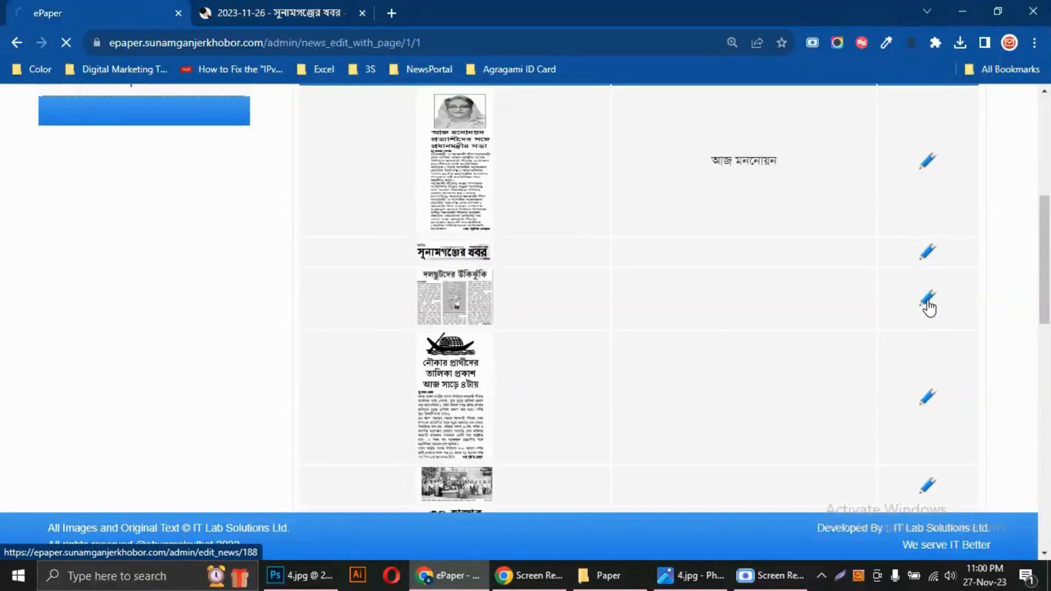
{"action": "scroll", "coordinate": [471, 406], "scroll_direction": "down", "scroll_amount": 1}
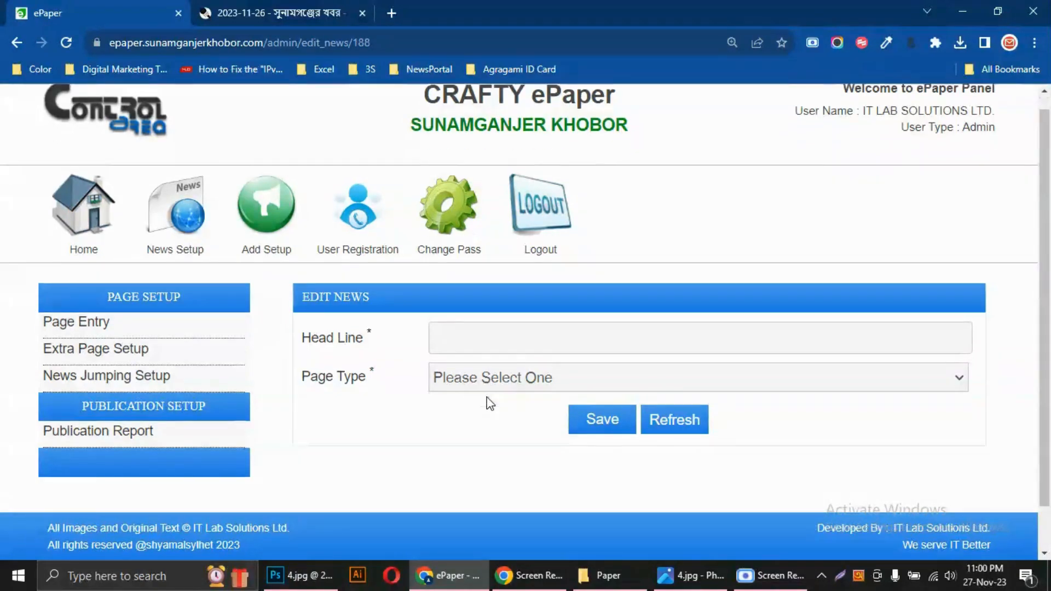
{"action": "left_click", "coordinate": [461, 335]}
{"action": "left_click", "coordinate": [452, 368]}
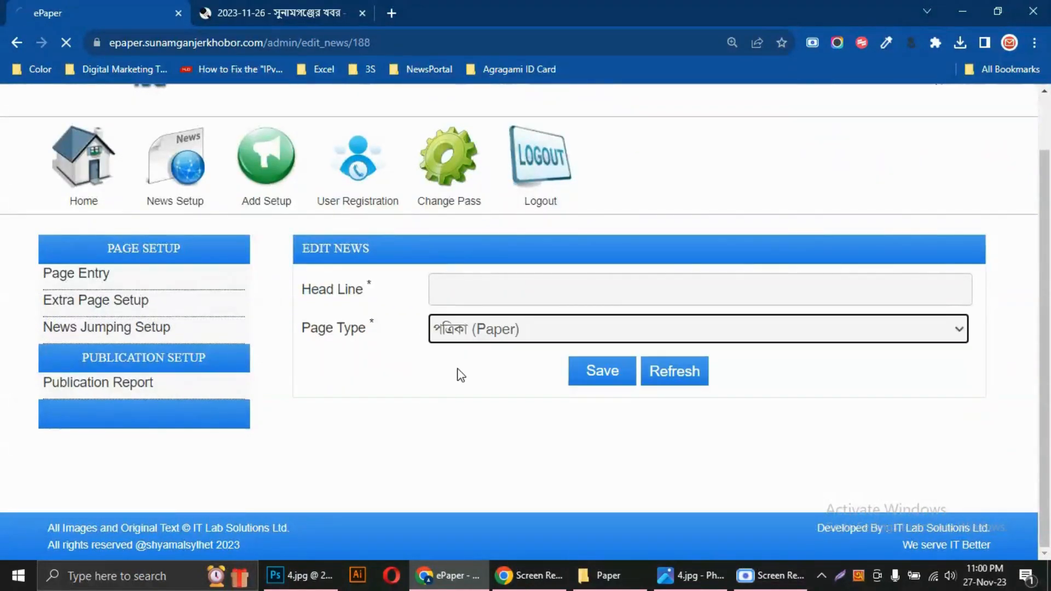
{"action": "scroll", "coordinate": [474, 438], "scroll_direction": "down", "scroll_amount": 1}
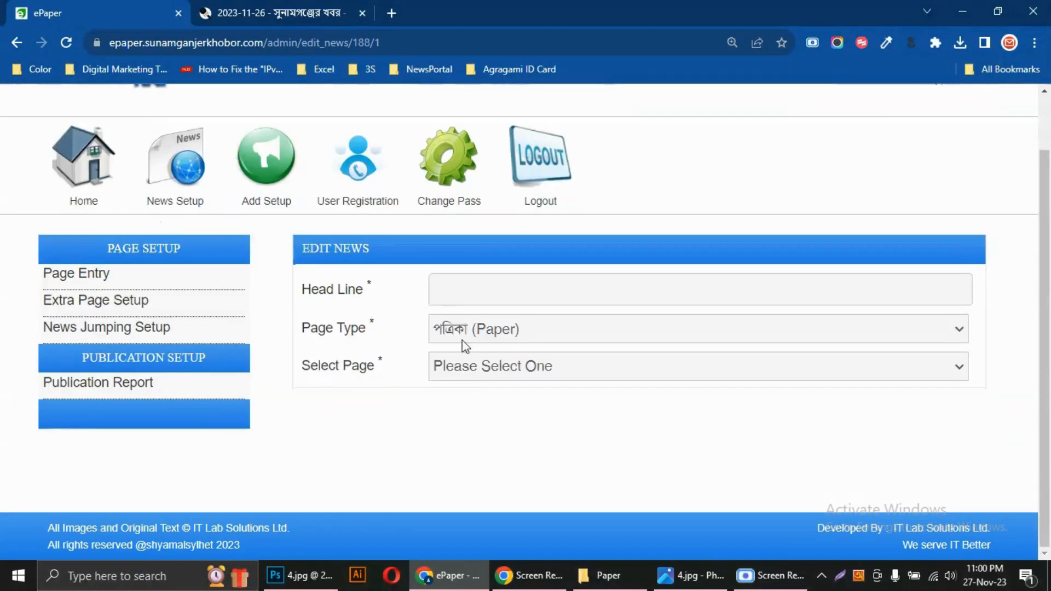
{"action": "left_click", "coordinate": [458, 366]}
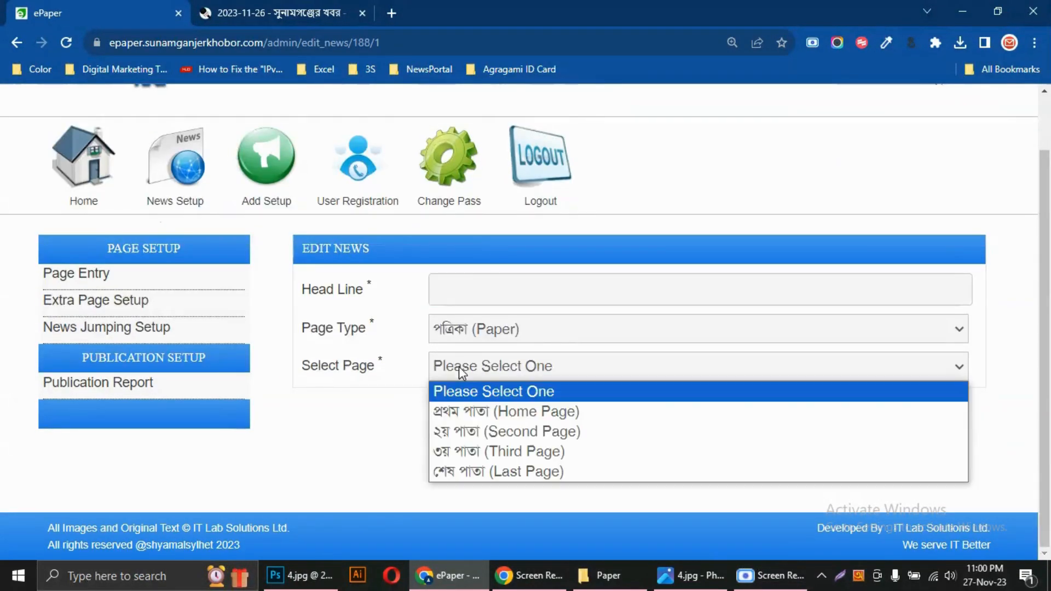
{"action": "left_click", "coordinate": [481, 471]}
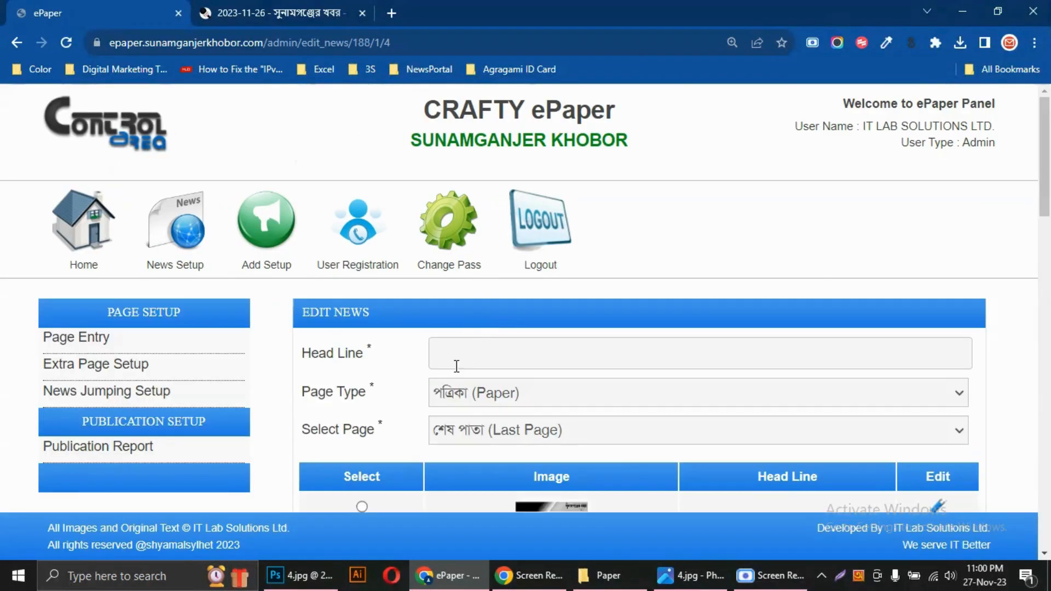
Enter দলছুটদের উকিঝুকি as the article's headline
{"action": "left_click", "coordinate": [459, 355]}
{"action": "type", "text": "doloc"}
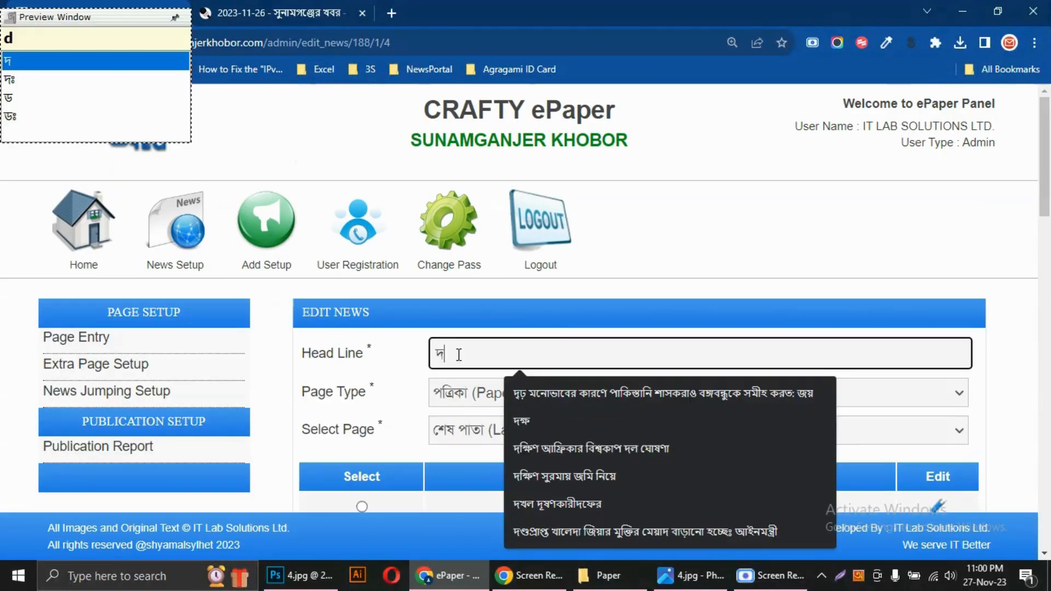
{"action": "type", "text": "hu"}
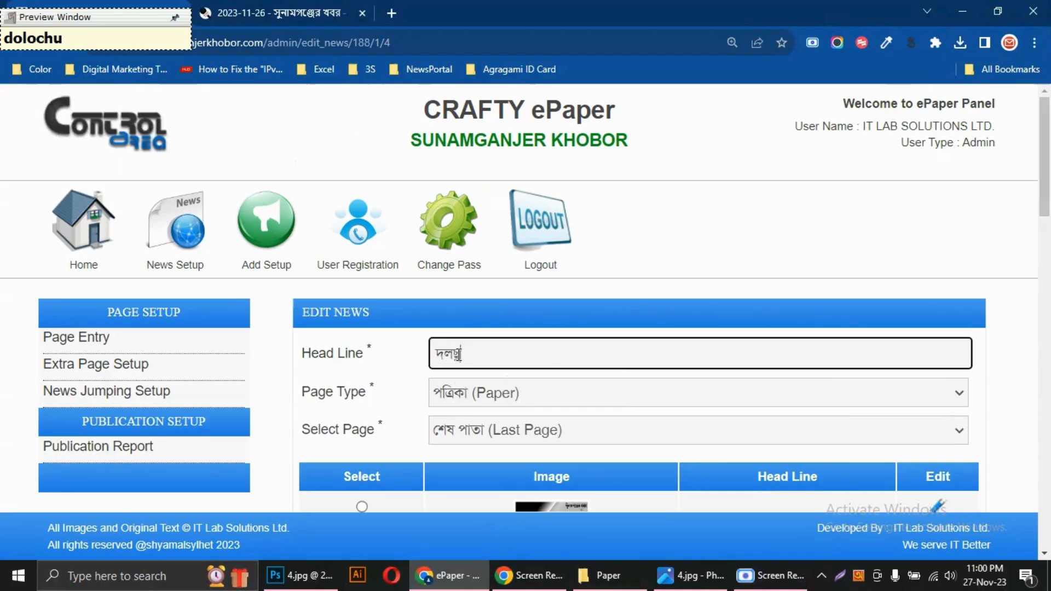
{"action": "type", "text": "Toder "}
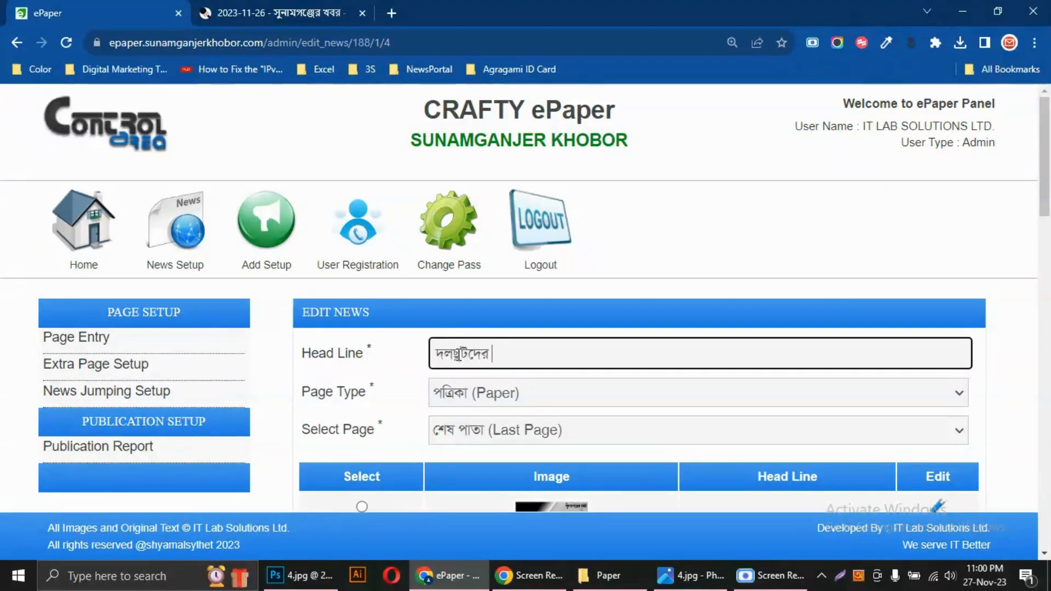
{"action": "type", "text": "uki"}
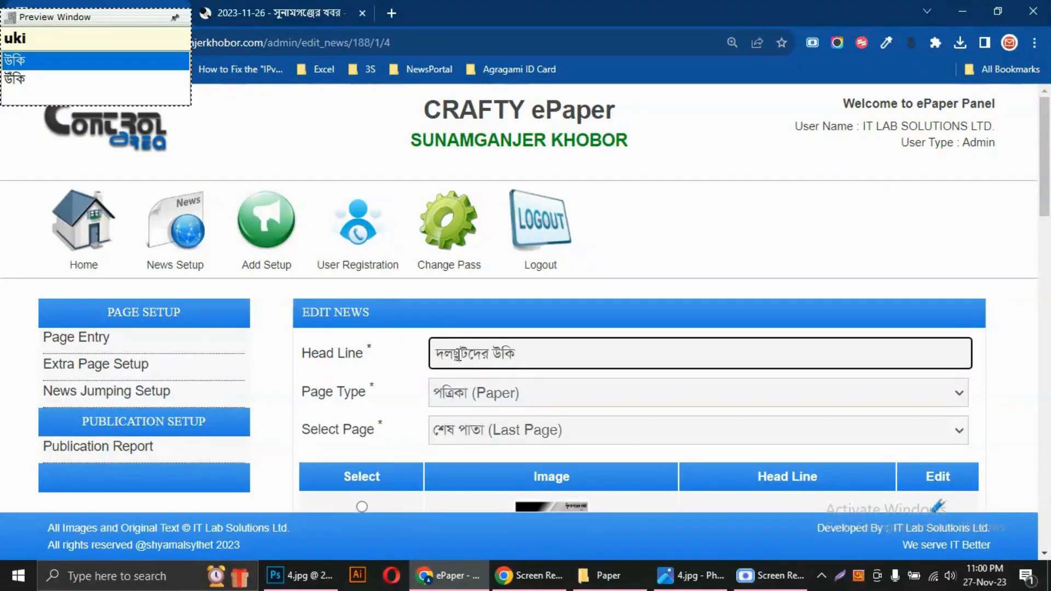
{"action": "type", "text": "jhuki"}
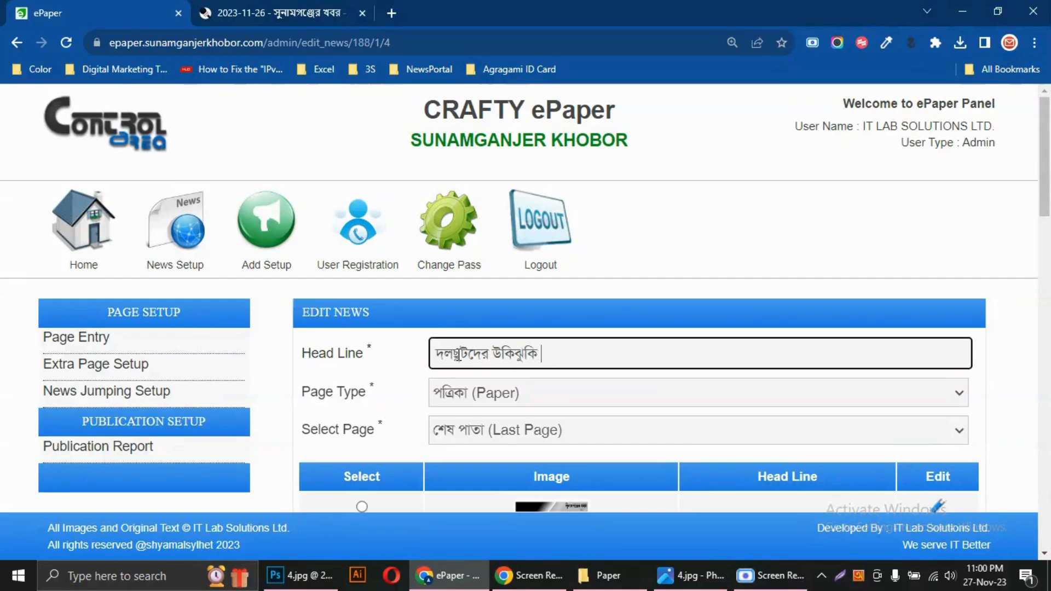
Select the দলছুটদের উঁকিঝুঁকি continuation among the last-page articles and save the jump link
{"action": "scroll", "coordinate": [394, 320], "scroll_direction": "down", "scroll_amount": 5}
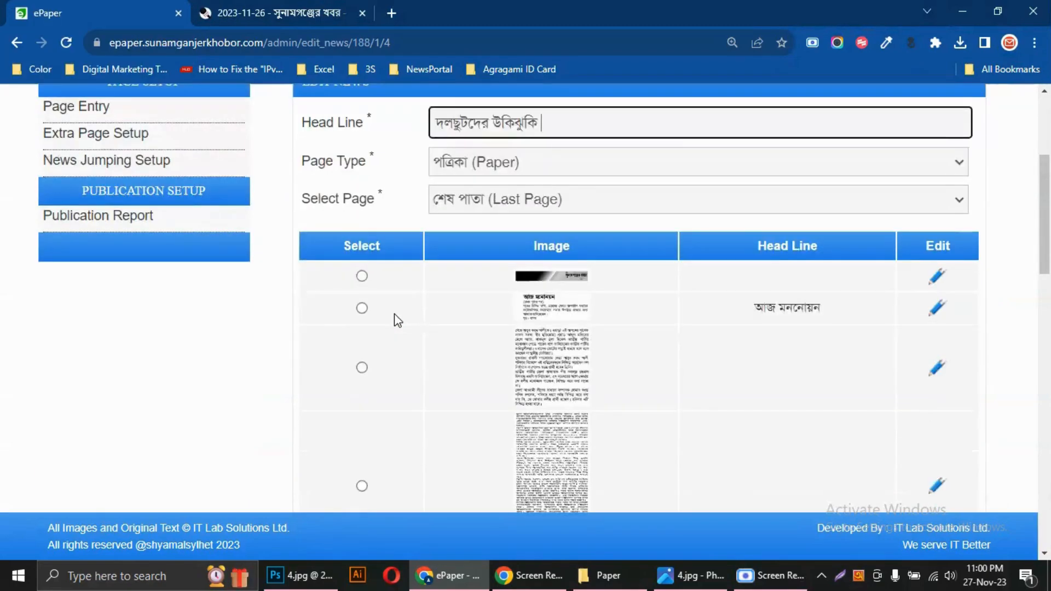
{"action": "scroll", "coordinate": [599, 385], "scroll_direction": "down", "scroll_amount": 5}
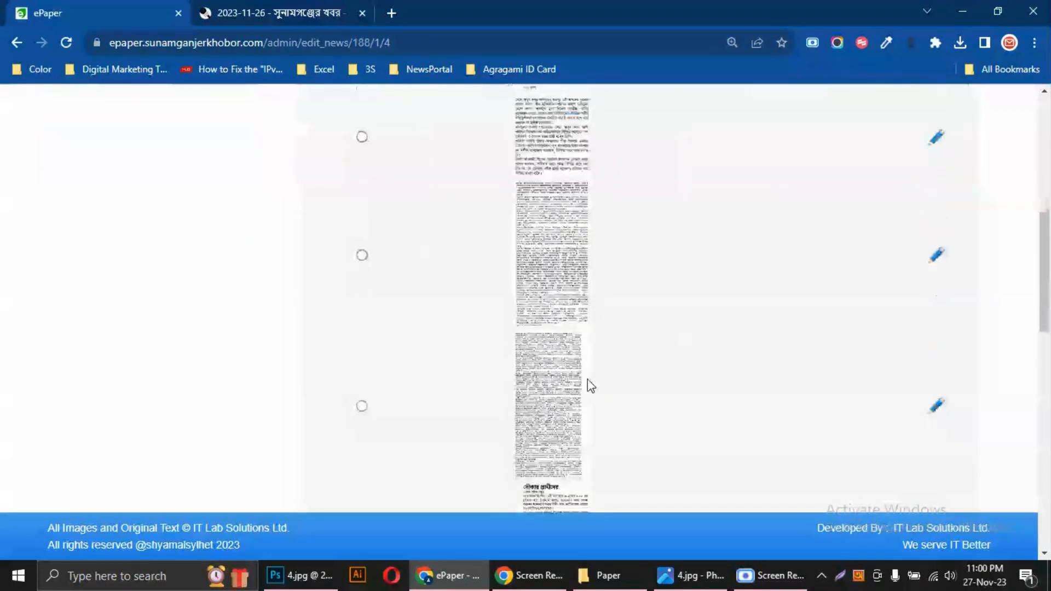
{"action": "scroll", "coordinate": [589, 385], "scroll_direction": "down", "scroll_amount": 4}
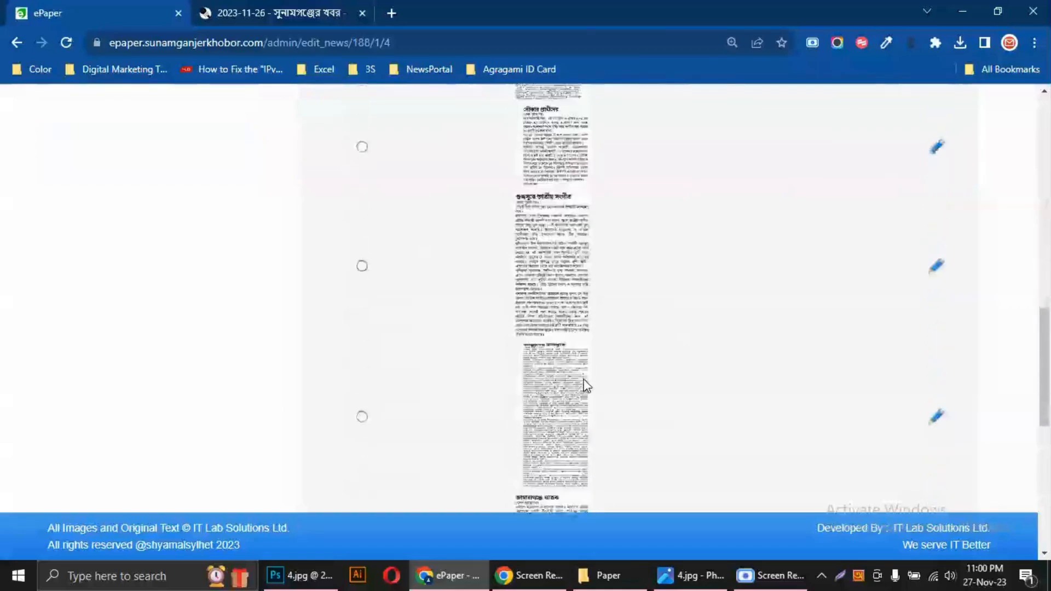
{"action": "key", "text": "ctrl+plus"}
{"action": "key", "text": "ctrl+plus"}
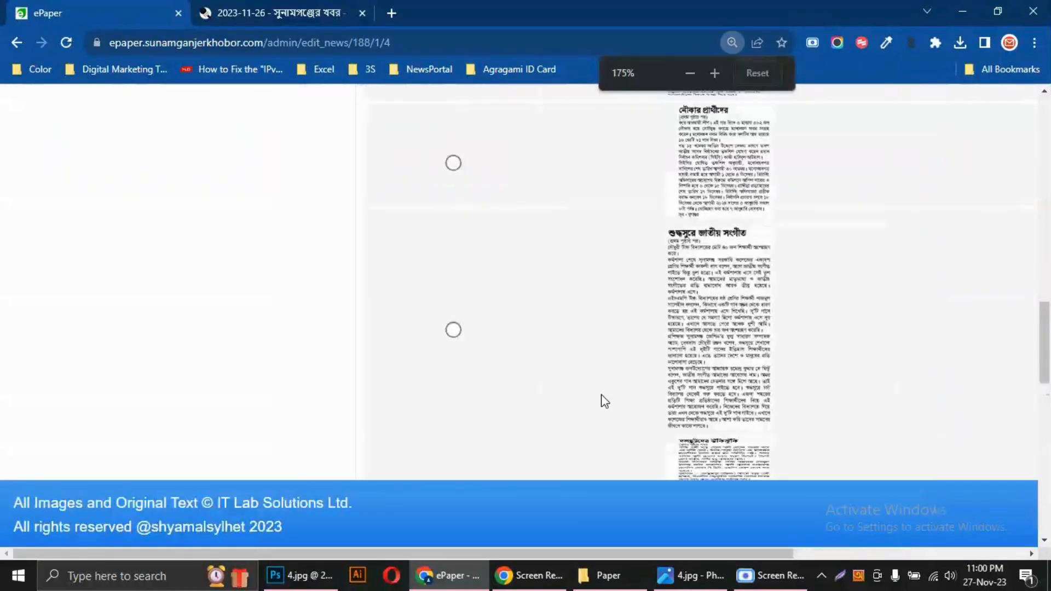
{"action": "scroll", "coordinate": [596, 393], "scroll_direction": "down", "scroll_amount": 5}
{"action": "scroll", "coordinate": [588, 385], "scroll_direction": "down", "scroll_amount": 3}
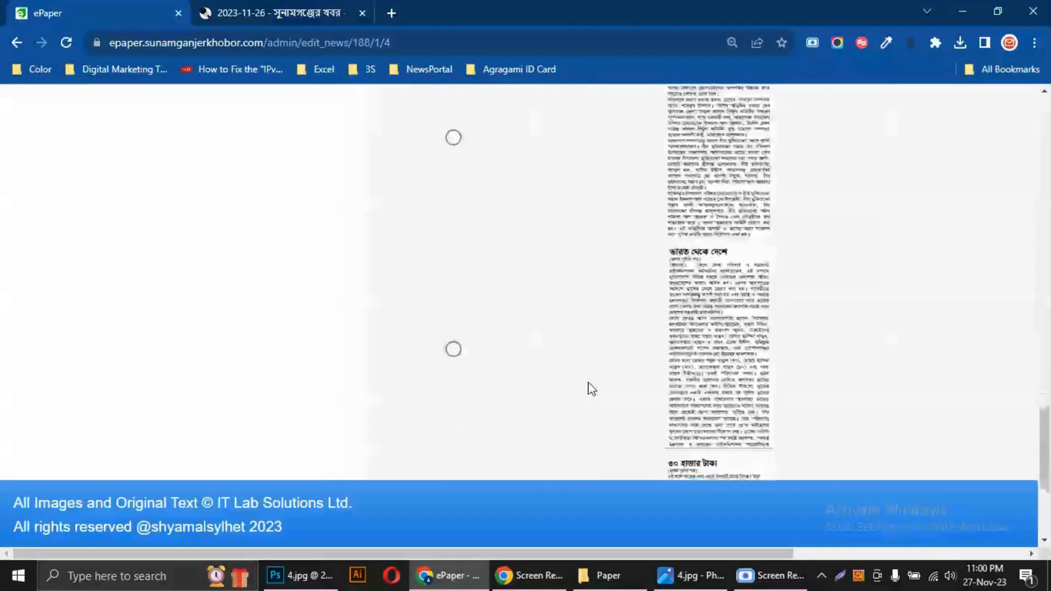
{"action": "scroll", "coordinate": [585, 386], "scroll_direction": "down", "scroll_amount": 4}
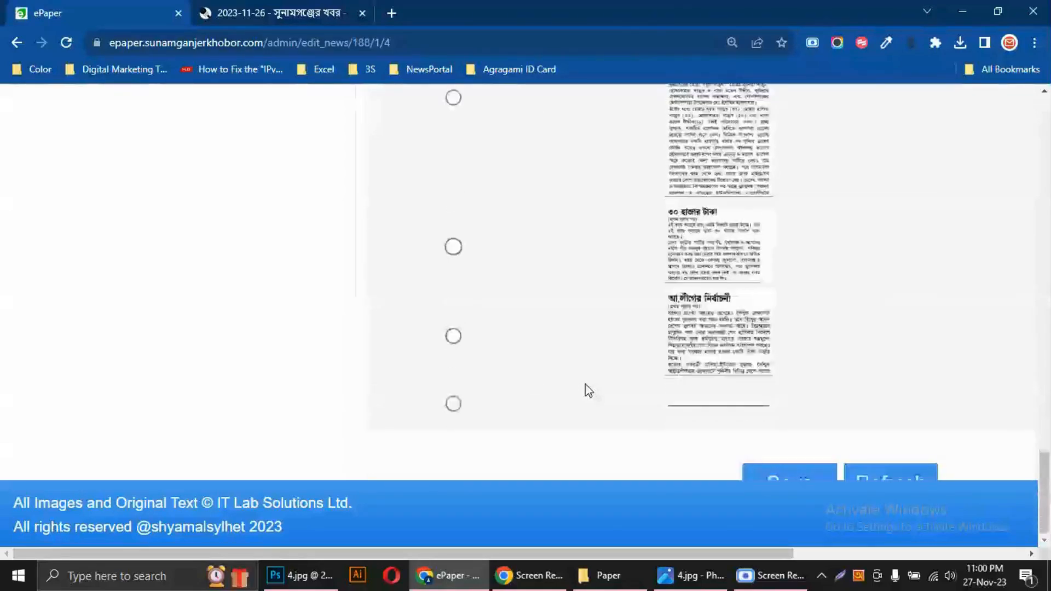
{"action": "scroll", "coordinate": [586, 387], "scroll_direction": "up", "scroll_amount": 3}
{"action": "scroll", "coordinate": [586, 389], "scroll_direction": "up", "scroll_amount": 5}
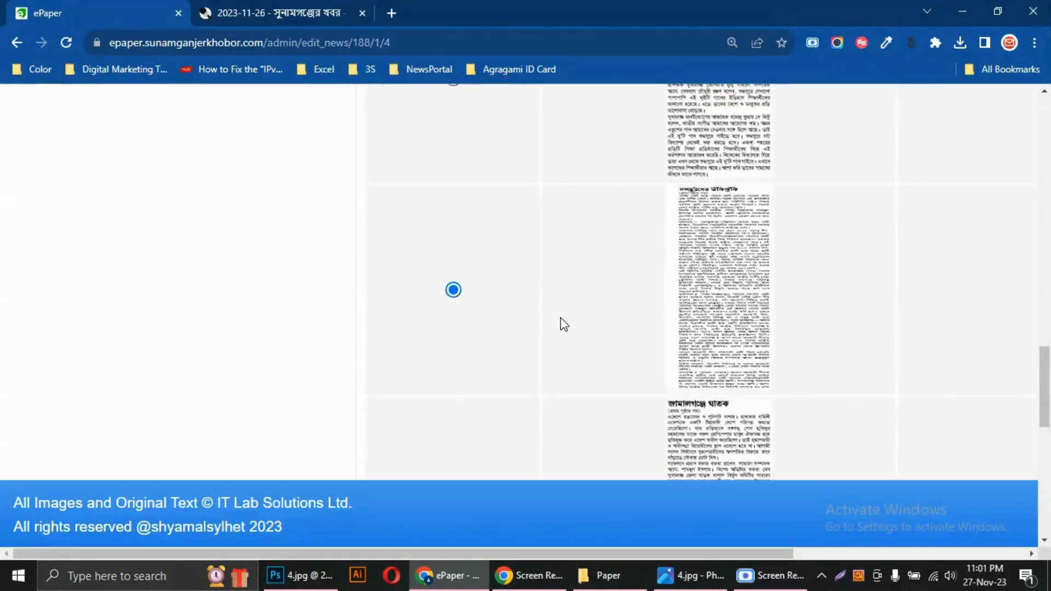
{"action": "scroll", "coordinate": [564, 324], "scroll_direction": "down", "scroll_amount": 10}
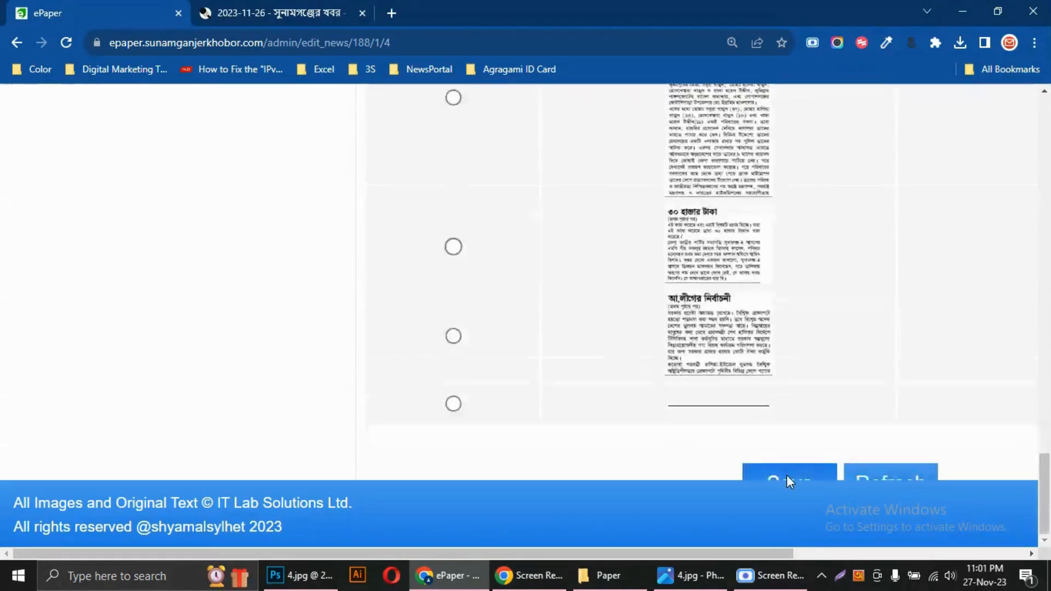
{"action": "left_click", "coordinate": [787, 476]}
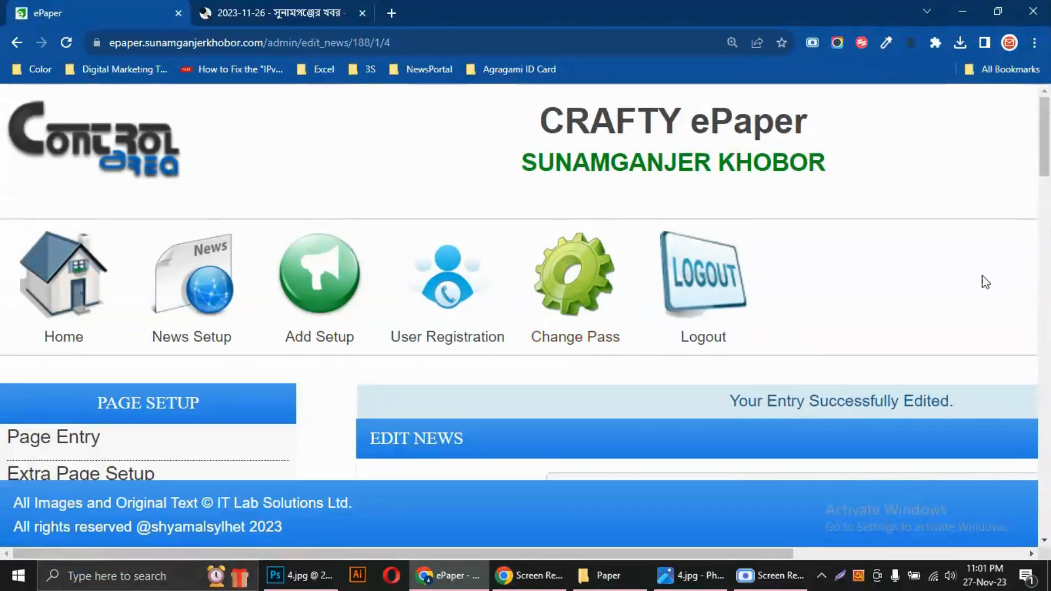
Switch to the published edition's প্রথম পাতা, view the আজ মনোনয়ন article and close it
{"action": "left_click", "coordinate": [306, 12]}
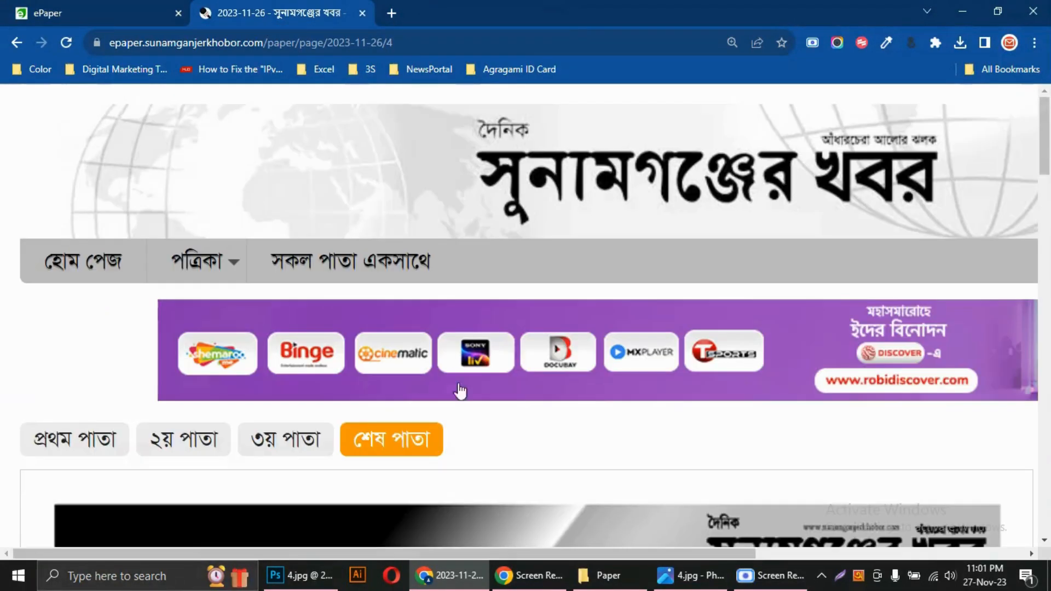
{"action": "left_click", "coordinate": [84, 438]}
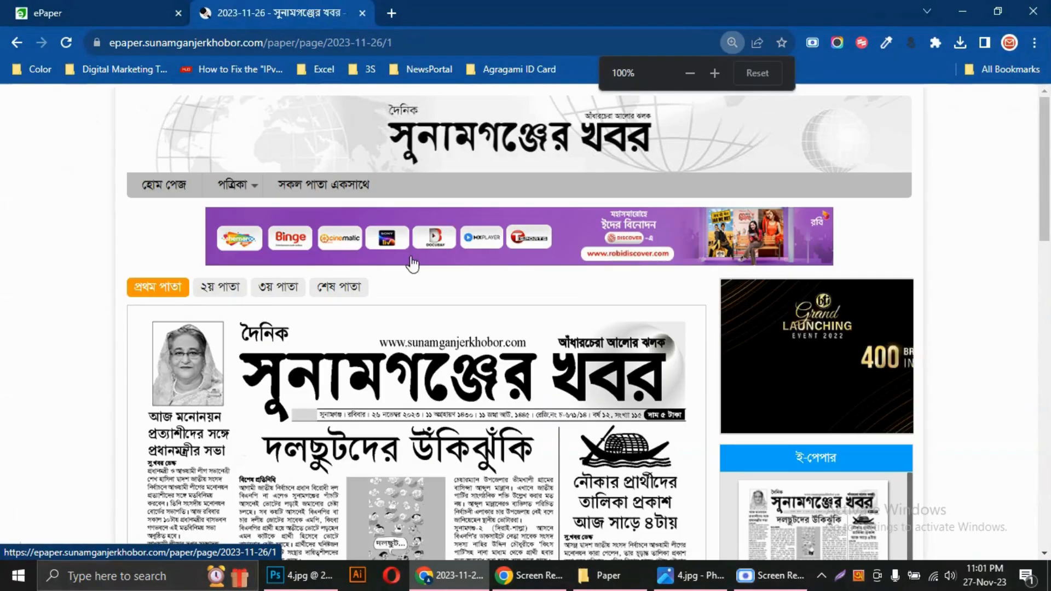
{"action": "scroll", "coordinate": [374, 334], "scroll_direction": "down", "scroll_amount": 4}
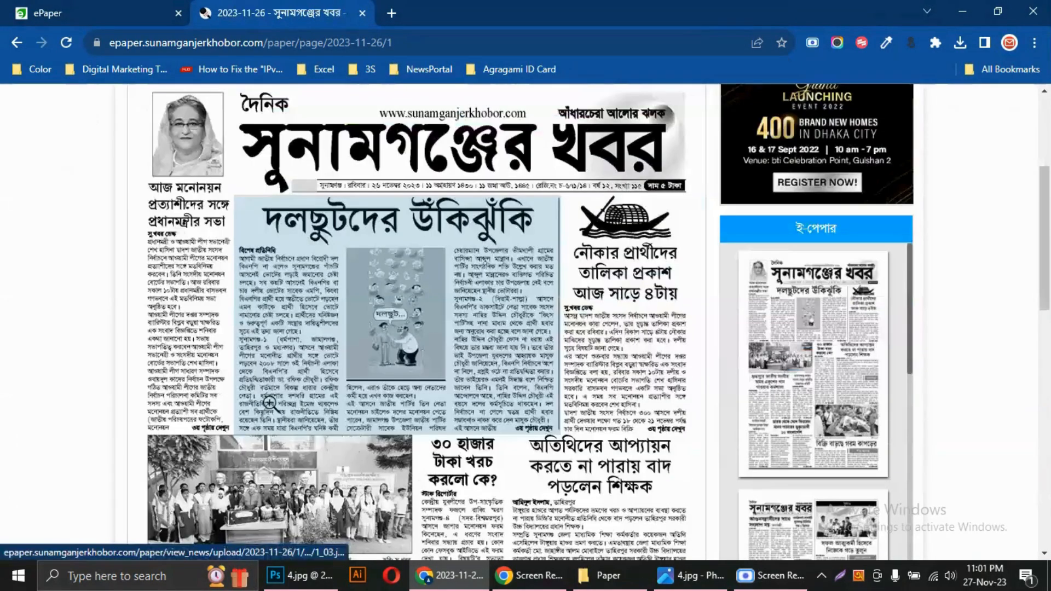
{"action": "left_click", "coordinate": [268, 402]}
{"action": "scroll", "coordinate": [699, 312], "scroll_direction": "down", "scroll_amount": 8}
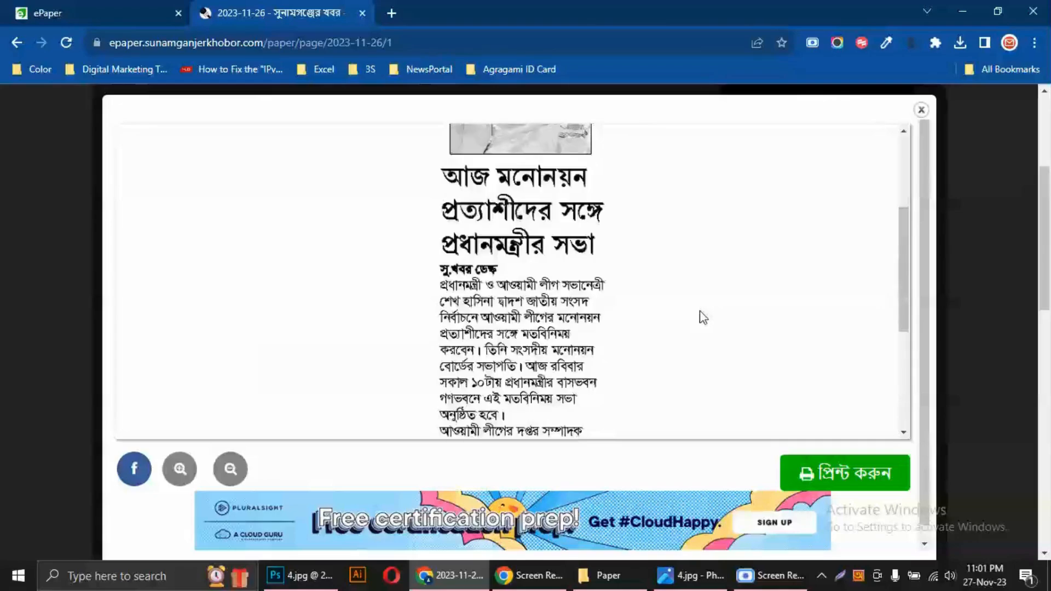
{"action": "left_click", "coordinate": [921, 110]}
Open দলছুটদের উঁকিঝুঁকি on the published front page and follow its পরবর্তী অংশ link to read the continuation
{"action": "left_click", "coordinate": [495, 341]}
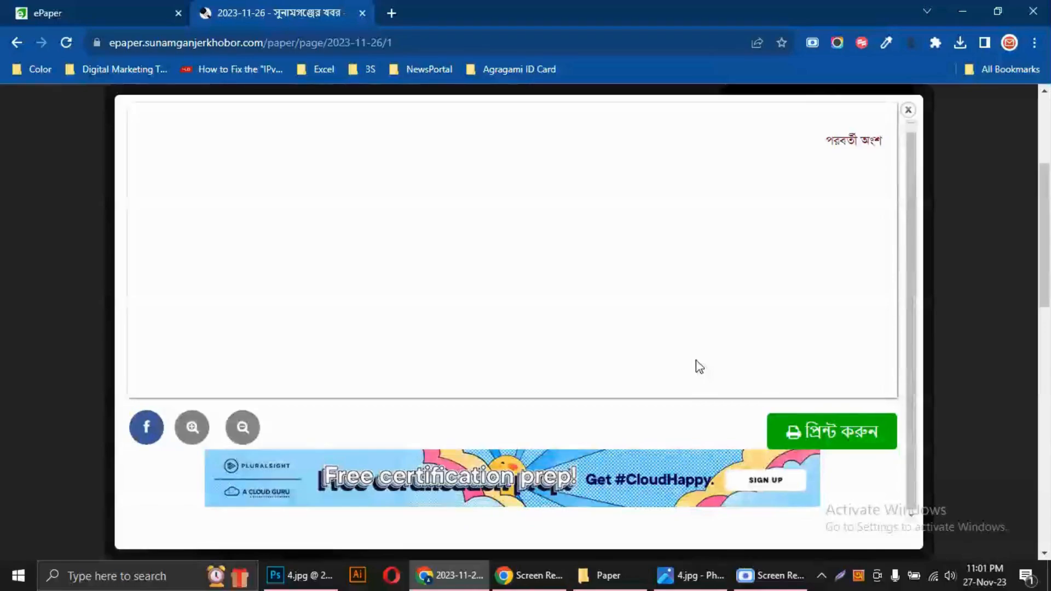
{"action": "scroll", "coordinate": [678, 327], "scroll_direction": "down", "scroll_amount": 5}
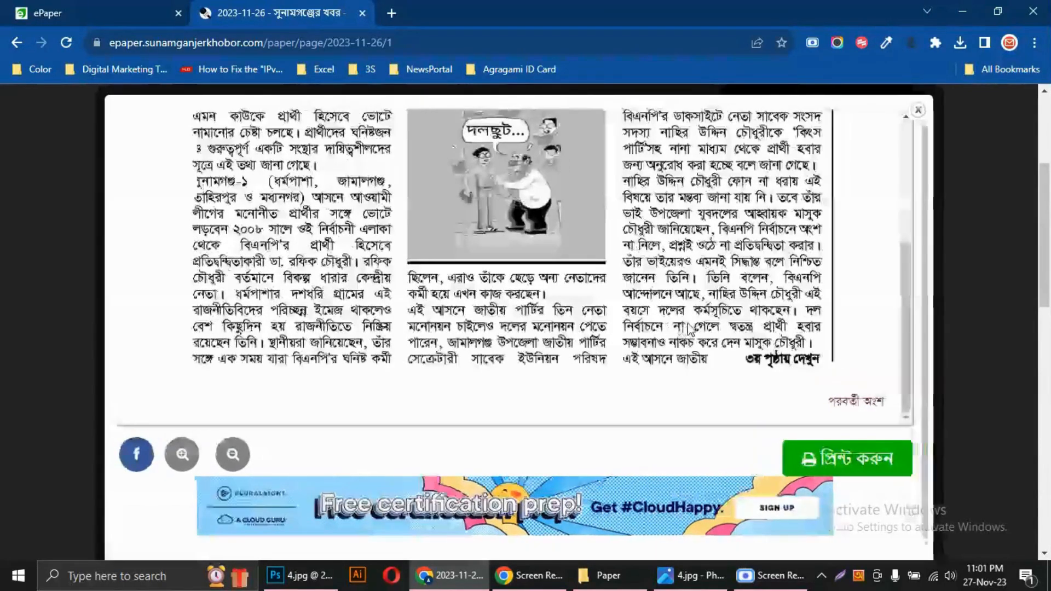
{"action": "left_click", "coordinate": [842, 406]}
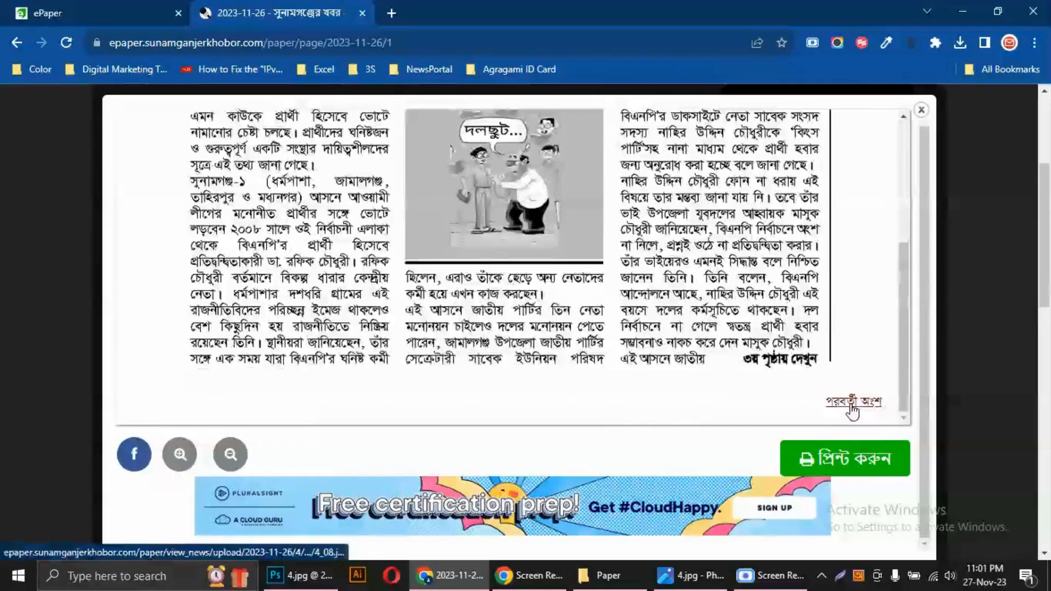
{"action": "left_click", "coordinate": [847, 405]}
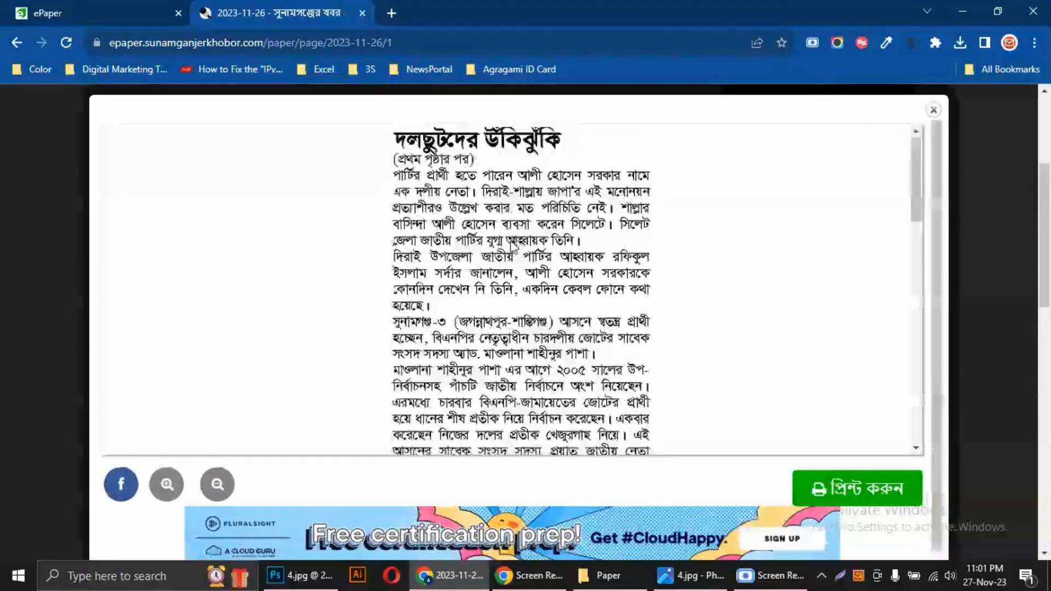
{"action": "scroll", "coordinate": [514, 262], "scroll_direction": "down", "scroll_amount": 8}
{"action": "scroll", "coordinate": [512, 253], "scroll_direction": "down", "scroll_amount": 10}
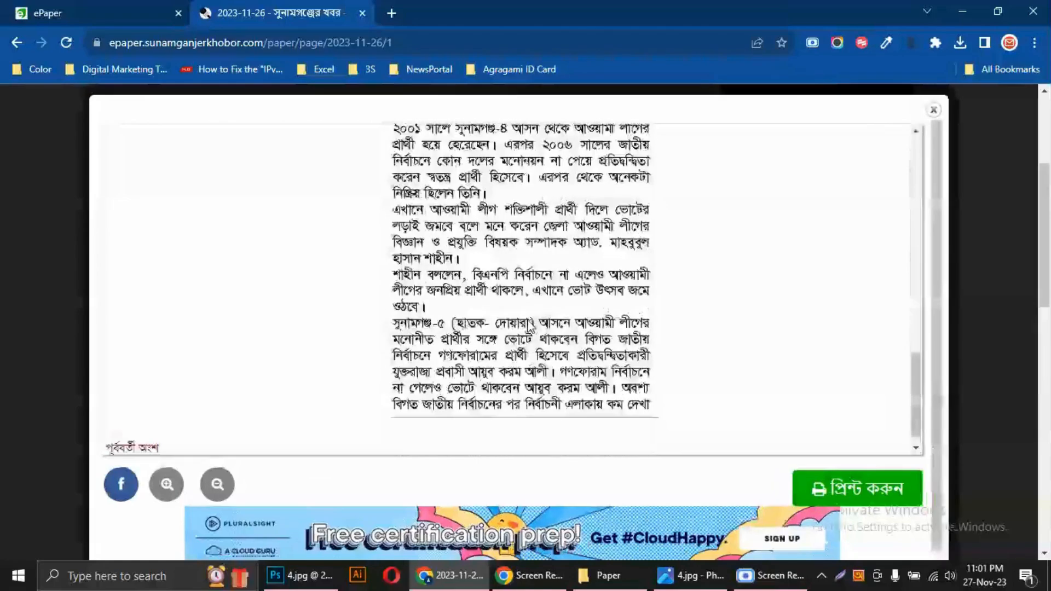
{"action": "scroll", "coordinate": [524, 324], "scroll_direction": "up", "scroll_amount": 3}
{"action": "scroll", "coordinate": [524, 324], "scroll_direction": "up", "scroll_amount": 12}
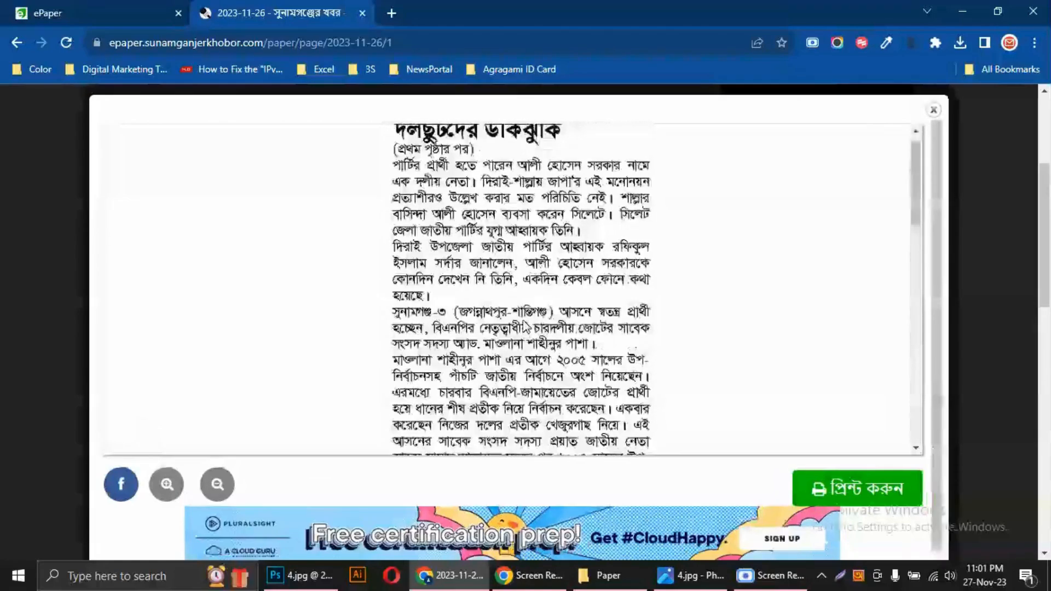
Test the jump both ways by following পূর্ববর্তী অংশ to the front-page part and পরবর্তী অংশ back to the continuation
{"action": "scroll", "coordinate": [541, 253], "scroll_direction": "down", "scroll_amount": 10}
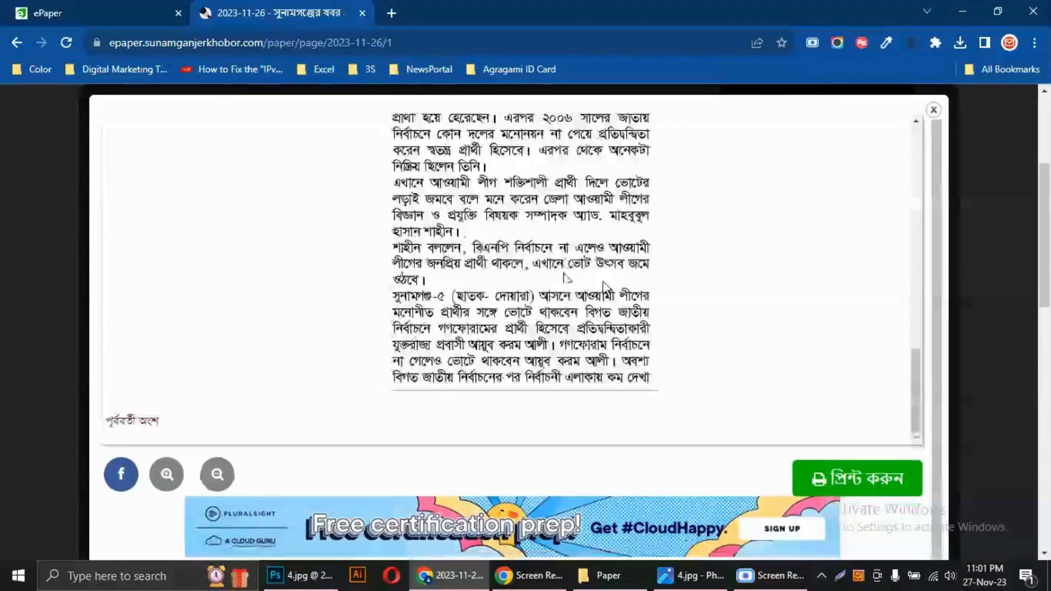
{"action": "left_click", "coordinate": [116, 425]}
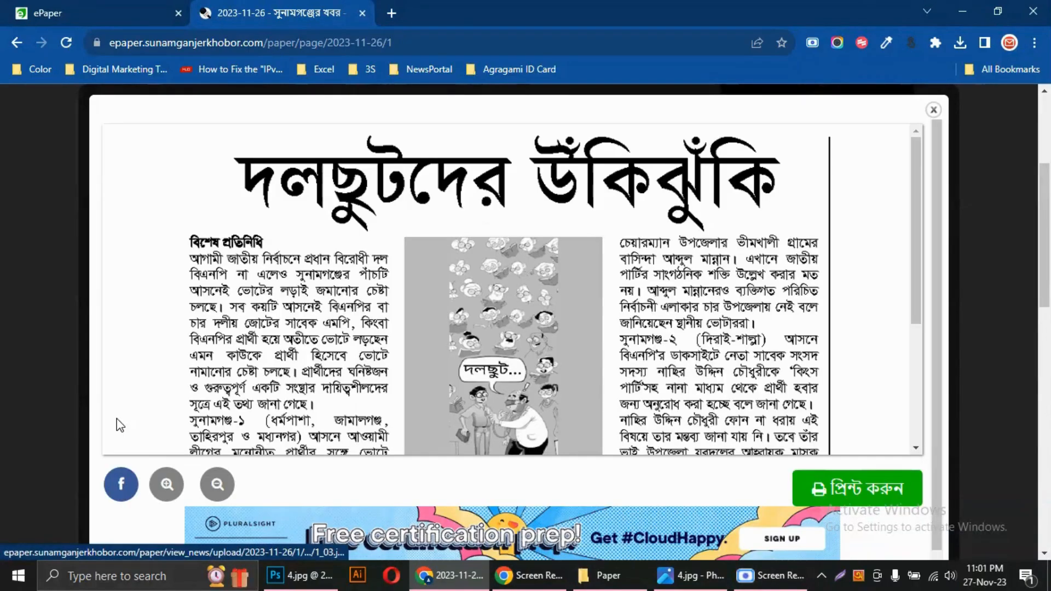
{"action": "scroll", "coordinate": [434, 367], "scroll_direction": "down", "scroll_amount": 3}
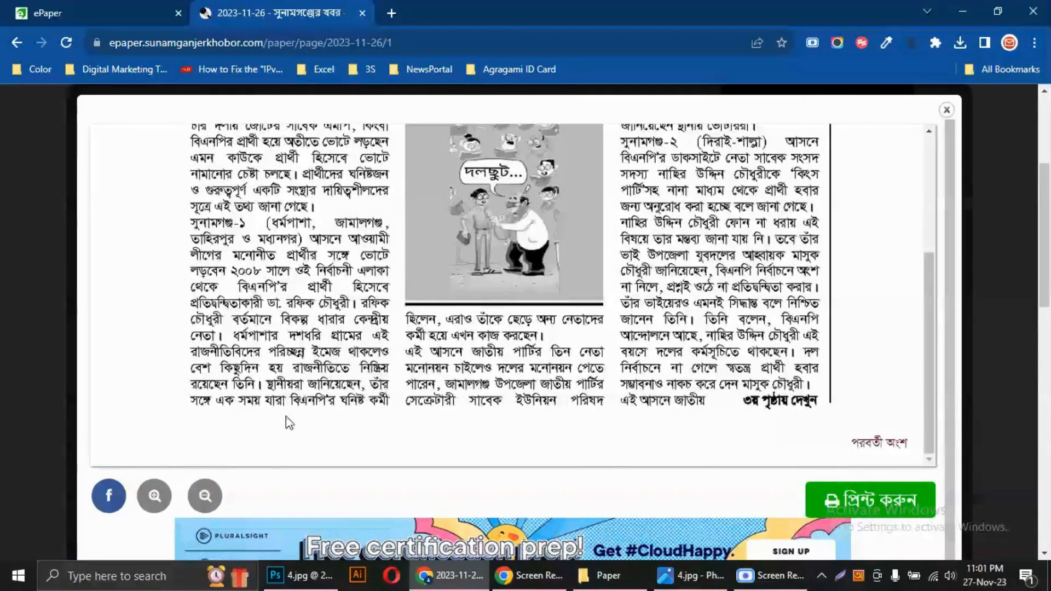
{"action": "left_click", "coordinate": [873, 445]}
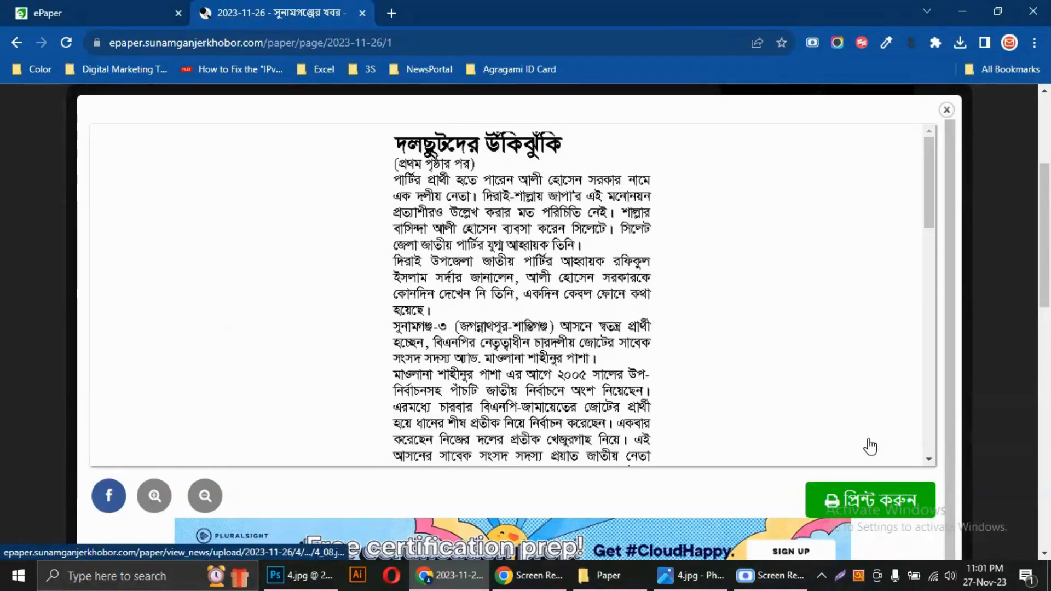
{"action": "scroll", "coordinate": [463, 203], "scroll_direction": "down", "scroll_amount": 3}
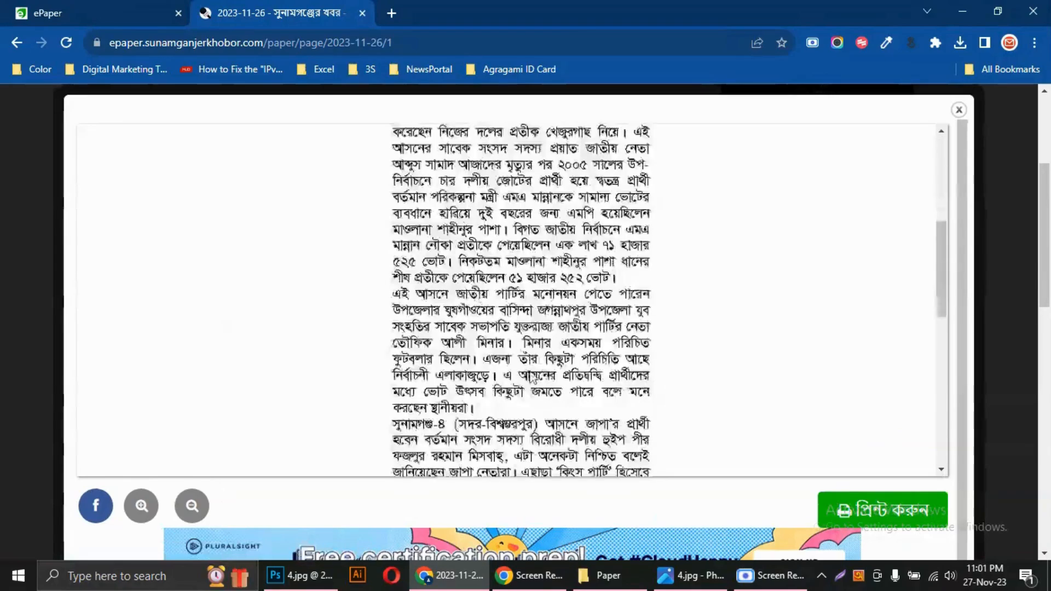
{"action": "scroll", "coordinate": [533, 379], "scroll_direction": "down", "scroll_amount": 5}
Return to News Jumping Setup in the ePaper admin and open the page type choices
{"action": "left_click", "coordinate": [63, 9]}
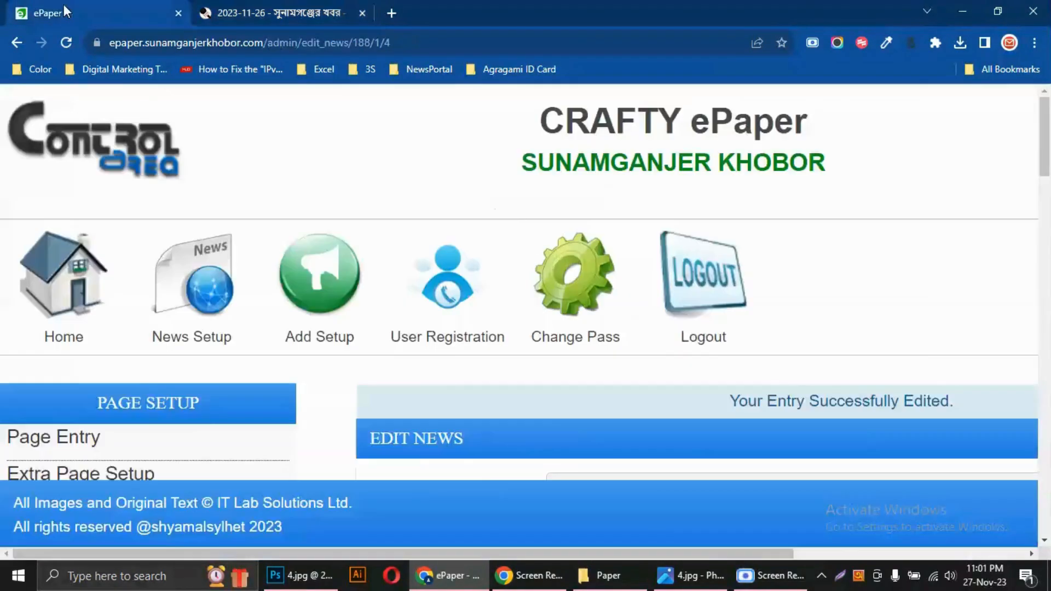
{"action": "left_click", "coordinate": [194, 331]}
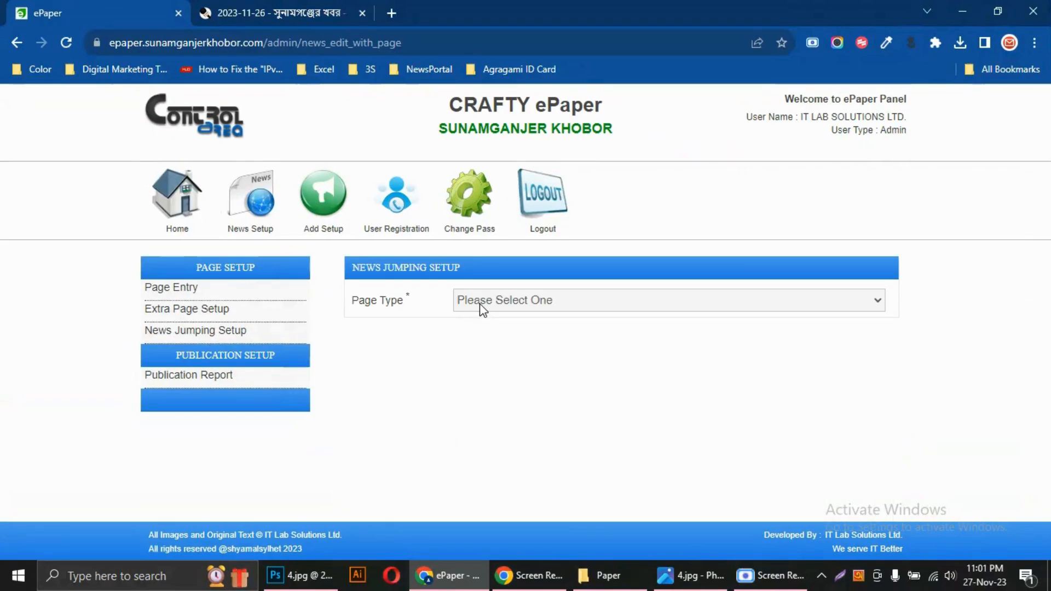
{"action": "left_click", "coordinate": [480, 305]}
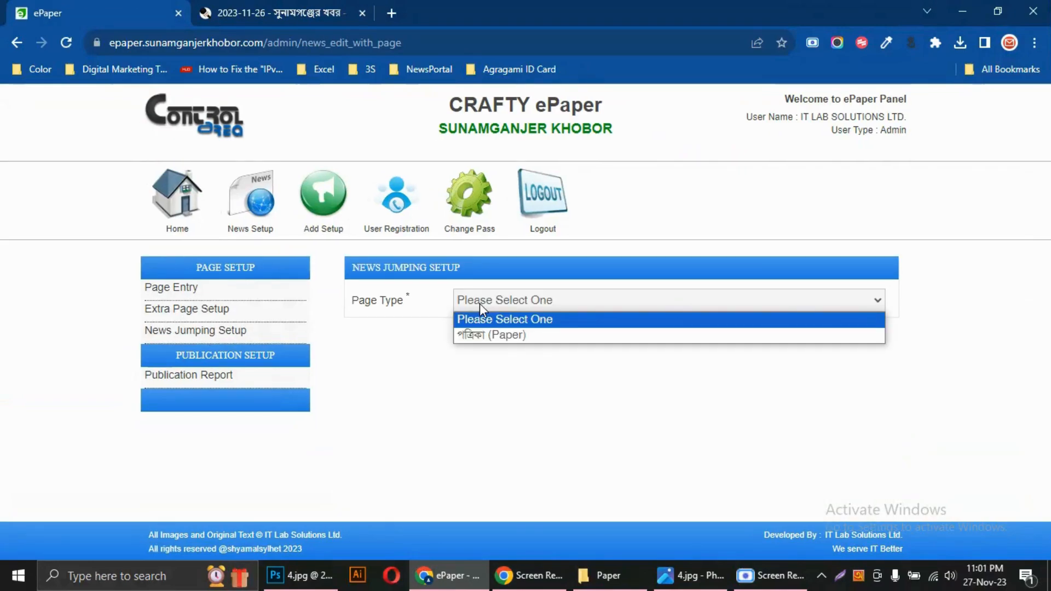